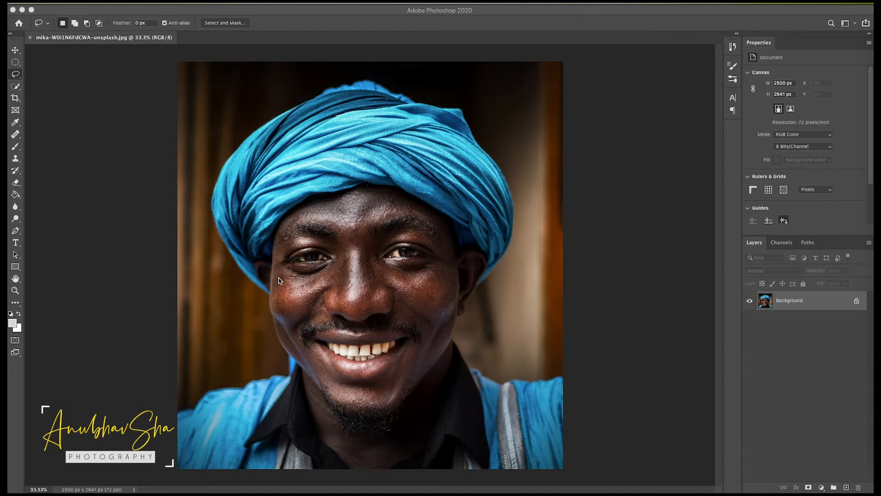
# - Convert the locked portrait background into a regular layer and add an empty layer above it
pyautogui.doubleClick(818, 306)
pyautogui.click(518, 228)
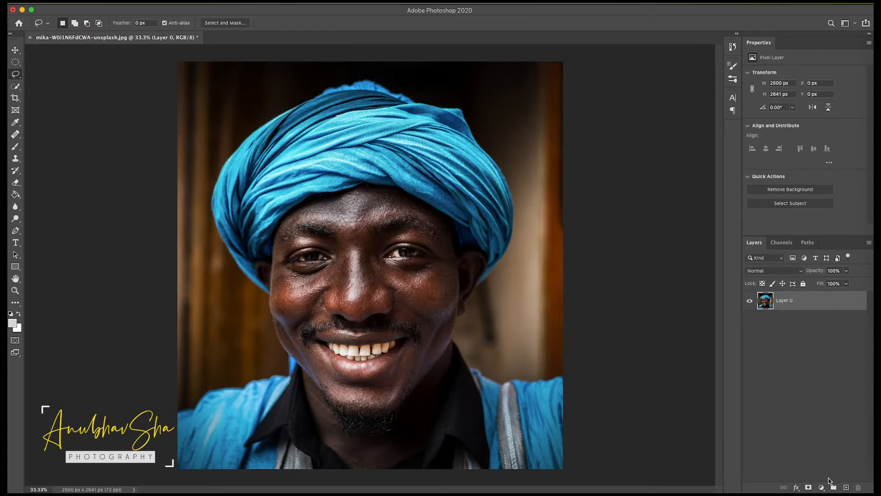
pyautogui.click(846, 488)
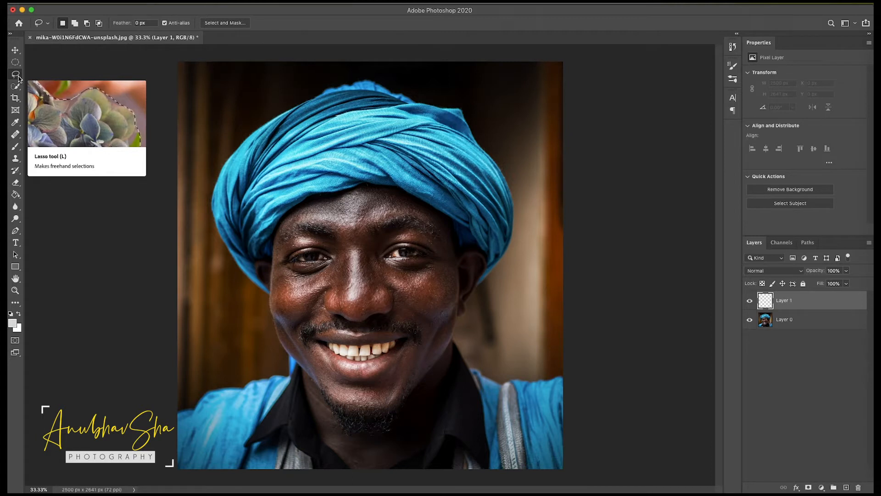
pyautogui.click(797, 389)
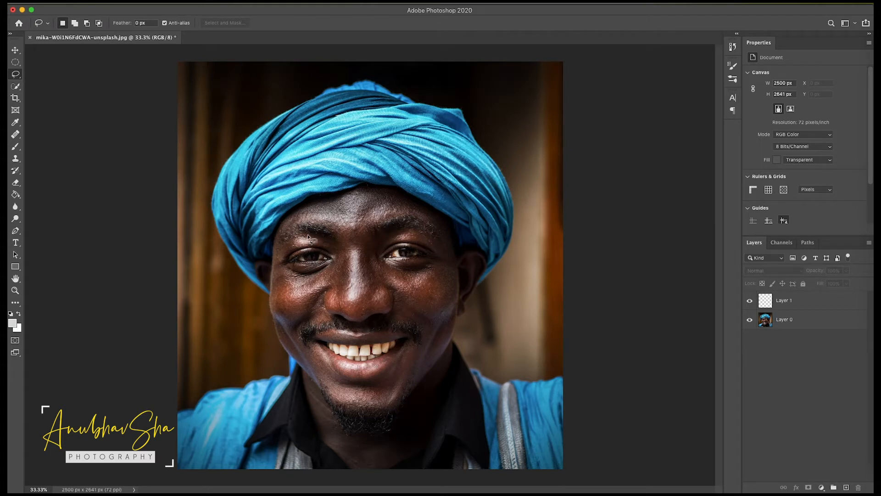
# - Lasso separate highlight patches over the brows, eyelids, mid-forehead, nose bridge and both cheeks as one combined selection
pyautogui.moveTo(292, 239)
pyautogui.mouseDown()
pyautogui.moveTo(304, 247)
pyautogui.moveTo(313, 239)
pyautogui.moveTo(294, 235)
pyautogui.mouseUp()
pyautogui.moveTo(425, 234)
pyautogui.mouseDown()
pyautogui.moveTo(403, 234)
pyautogui.moveTo(419, 247)
pyautogui.moveTo(426, 239)
pyautogui.mouseUp()
pyautogui.press('shift')
pyautogui.moveTo(305, 239)
pyautogui.mouseDown()
pyautogui.moveTo(293, 236)
pyautogui.moveTo(297, 247)
pyautogui.moveTo(316, 247)
pyautogui.mouseUp()
pyautogui.moveTo(351, 255)
pyautogui.mouseDown()
pyautogui.moveTo(353, 313)
pyautogui.moveTo(362, 288)
pyautogui.moveTo(354, 252)
pyautogui.mouseUp()
pyautogui.moveTo(362, 190)
pyautogui.mouseDown()
pyautogui.moveTo(346, 216)
pyautogui.moveTo(362, 227)
pyautogui.mouseUp()
pyautogui.moveTo(363, 227)
pyautogui.mouseDown()
pyautogui.moveTo(395, 213)
pyautogui.moveTo(410, 219)
pyautogui.moveTo(364, 229)
pyautogui.mouseUp()
pyautogui.moveTo(339, 233)
pyautogui.mouseDown()
pyautogui.moveTo(313, 230)
pyautogui.moveTo(340, 226)
pyautogui.mouseUp()
pyautogui.moveTo(419, 275)
pyautogui.mouseDown()
pyautogui.moveTo(444, 290)
pyautogui.moveTo(436, 274)
pyautogui.moveTo(420, 277)
pyautogui.mouseUp()
pyautogui.moveTo(317, 280)
pyautogui.mouseDown()
pyautogui.moveTo(328, 293)
pyautogui.moveTo(321, 277)
pyautogui.mouseUp()
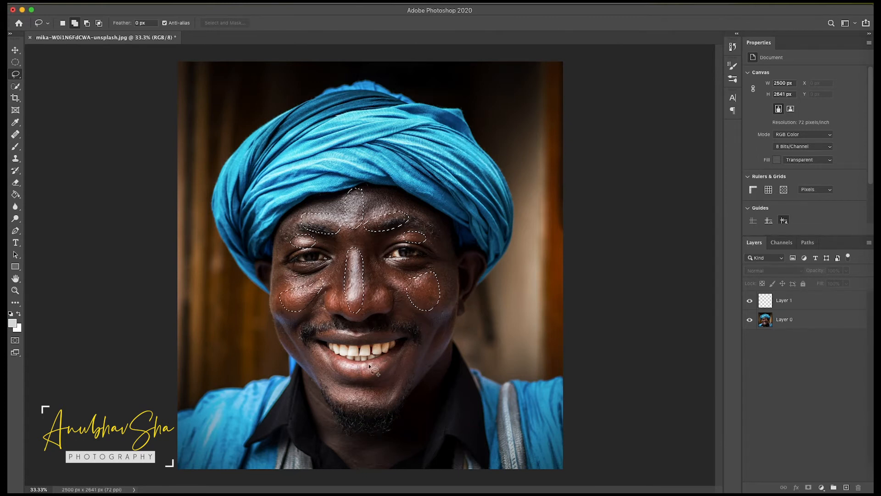
# - Add lasso patches over the lower lip, moustache ends, front teeth, chin and both under-eye areas to the selection
pyautogui.moveTo(376, 363)
pyautogui.mouseDown()
pyautogui.moveTo(341, 366)
pyautogui.moveTo(345, 379)
pyautogui.moveTo(367, 384)
pyautogui.moveTo(379, 362)
pyautogui.mouseUp()
pyautogui.moveTo(328, 326)
pyautogui.mouseDown()
pyautogui.moveTo(317, 335)
pyautogui.moveTo(328, 324)
pyautogui.mouseUp()
pyautogui.moveTo(395, 324); pyautogui.dragTo(356, 345)
pyautogui.moveTo(362, 391); pyautogui.dragTo(365, 393)
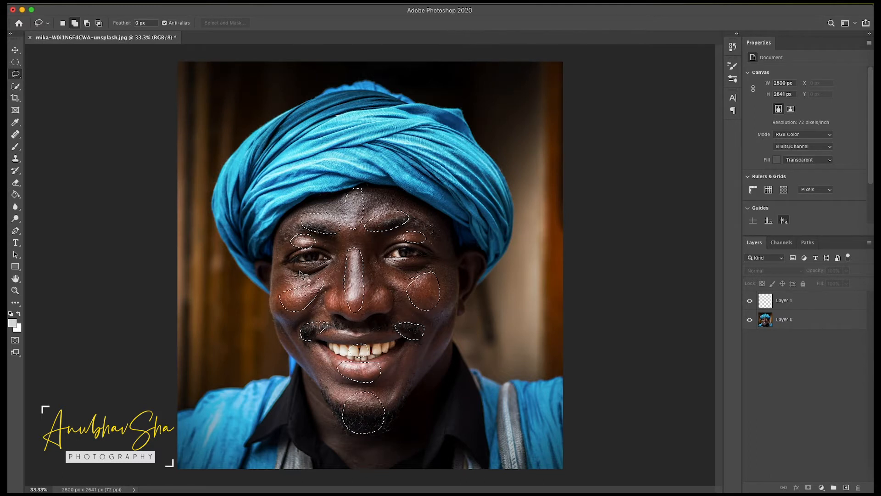
pyautogui.moveTo(297, 271)
pyautogui.mouseDown()
pyautogui.moveTo(322, 263)
pyautogui.moveTo(297, 269)
pyautogui.moveTo(310, 249)
pyautogui.moveTo(289, 258)
pyautogui.moveTo(309, 250)
pyautogui.mouseUp()
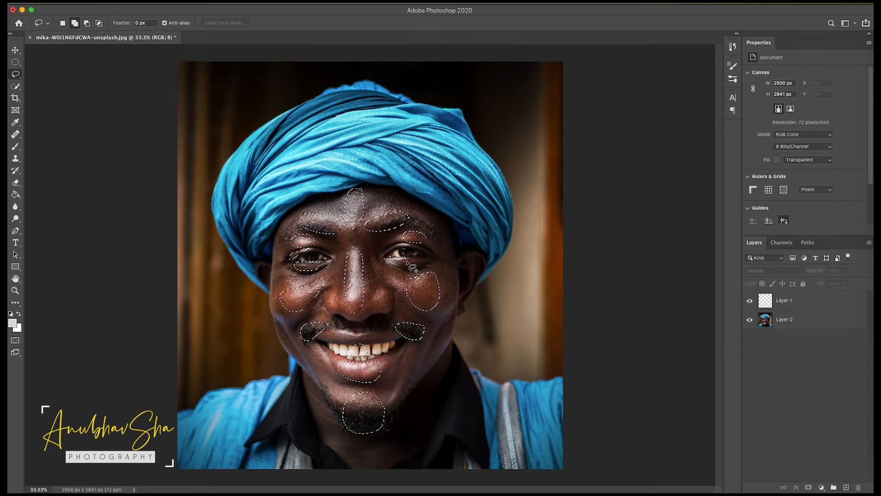
pyautogui.moveTo(421, 258); pyautogui.dragTo(395, 259)
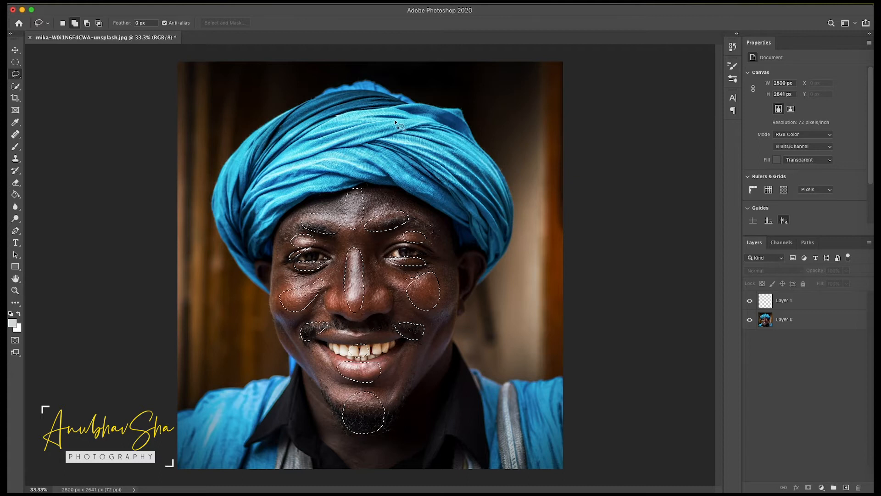
# - Add a large rounded area on the front of the turban and a small patch above the upper lip to the selection
pyautogui.moveTo(415, 111)
pyautogui.mouseDown()
pyautogui.moveTo(295, 131)
pyautogui.moveTo(291, 156)
pyautogui.moveTo(302, 186)
pyautogui.moveTo(362, 180)
pyautogui.moveTo(428, 188)
pyautogui.mouseUp()
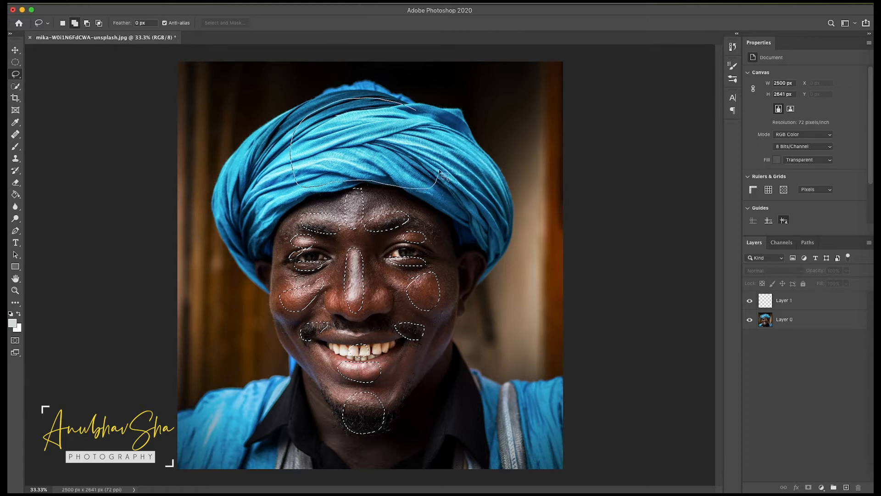
pyautogui.moveTo(432, 121); pyautogui.dragTo(417, 111)
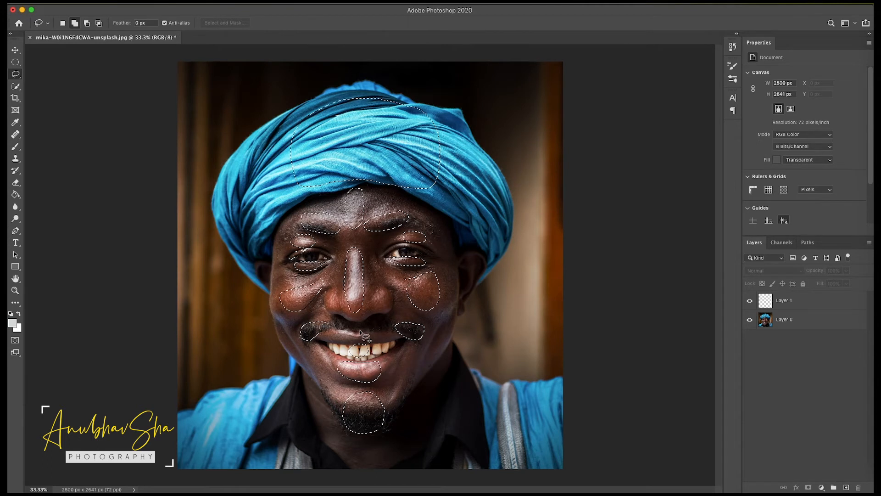
pyautogui.moveTo(355, 330)
pyautogui.mouseDown()
pyautogui.moveTo(354, 338)
pyautogui.moveTo(356, 329)
pyautogui.mouseUp()
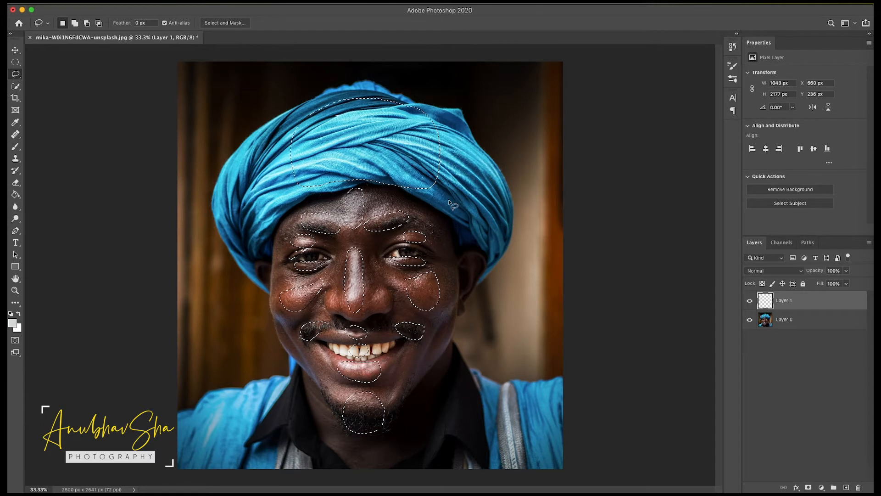
# - Fill the selected highlight patches with white on the empty layer, then clear the selection
pyautogui.hotkey('shift', 'BackSpace')
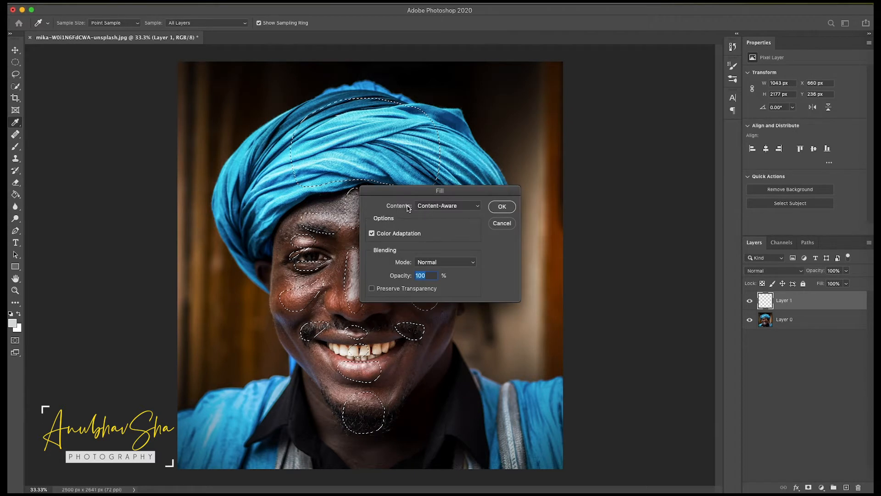
pyautogui.click(435, 206)
pyautogui.click(429, 251)
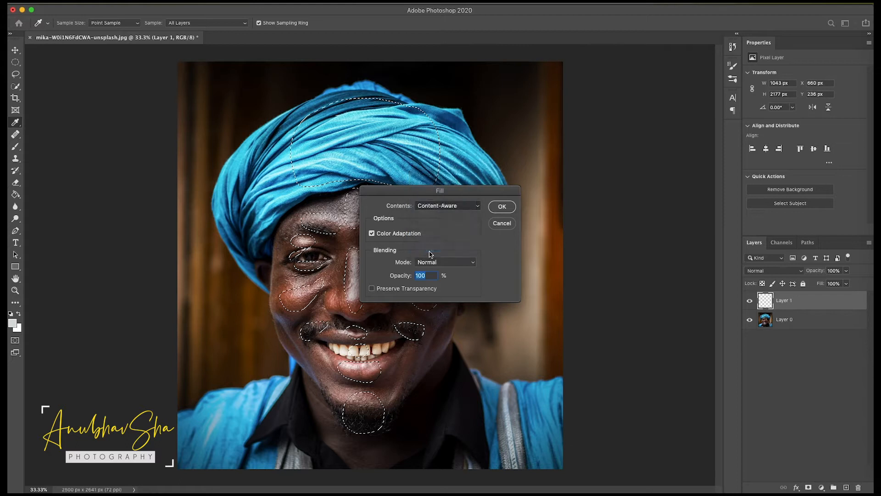
pyautogui.click(504, 208)
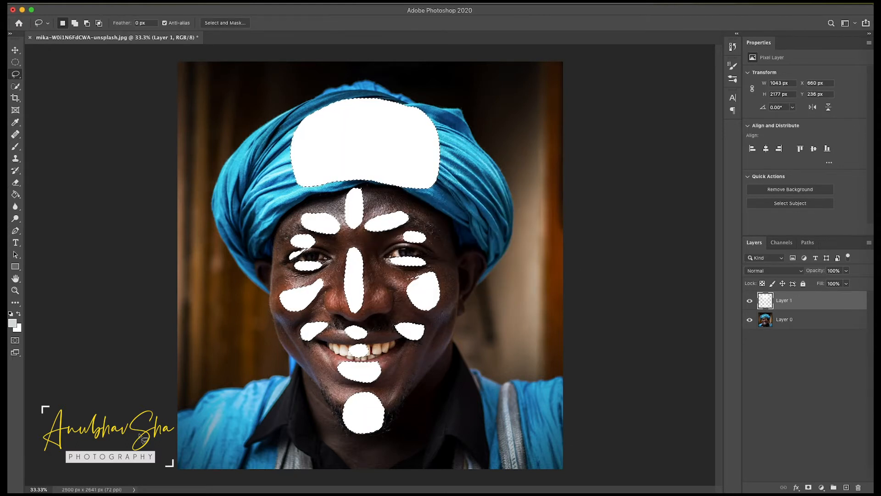
pyautogui.click(776, 360)
pyautogui.press('super+d')
# - Set the white highlight layer's opacity to 50%
pyautogui.click(824, 296)
pyautogui.press('v')
pyautogui.click(847, 271)
pyautogui.click(826, 283)
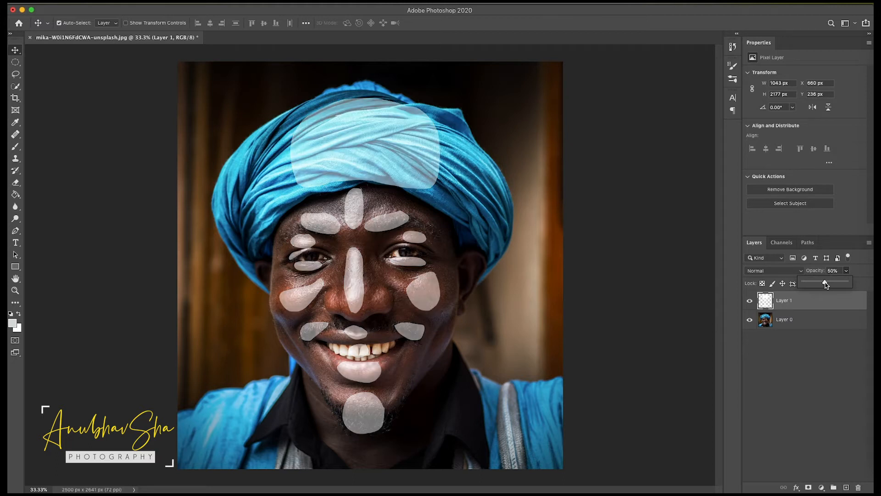
pyautogui.click(808, 403)
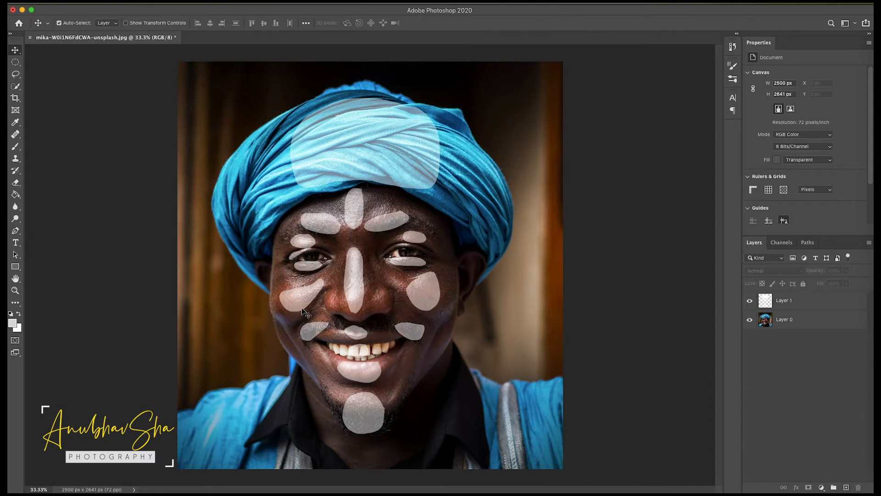
# - Add an empty layer above the highlight layer and activate the Lasso tool
pyautogui.click(802, 302)
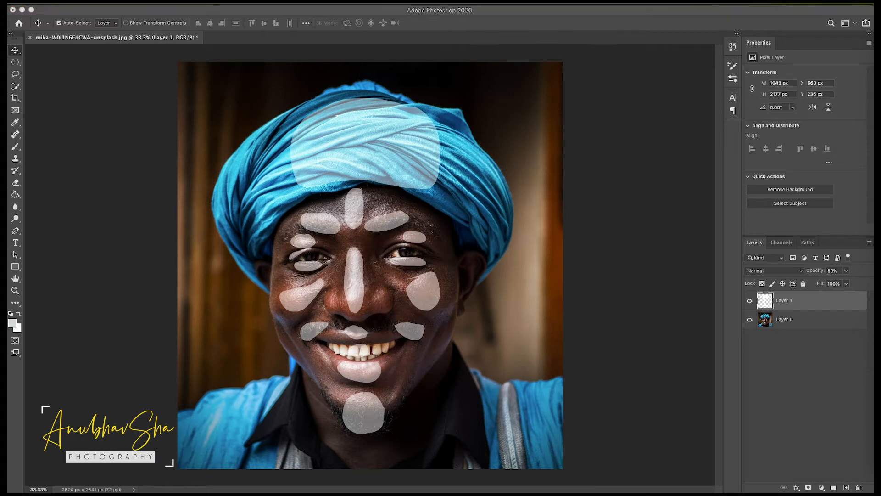
pyautogui.click(846, 488)
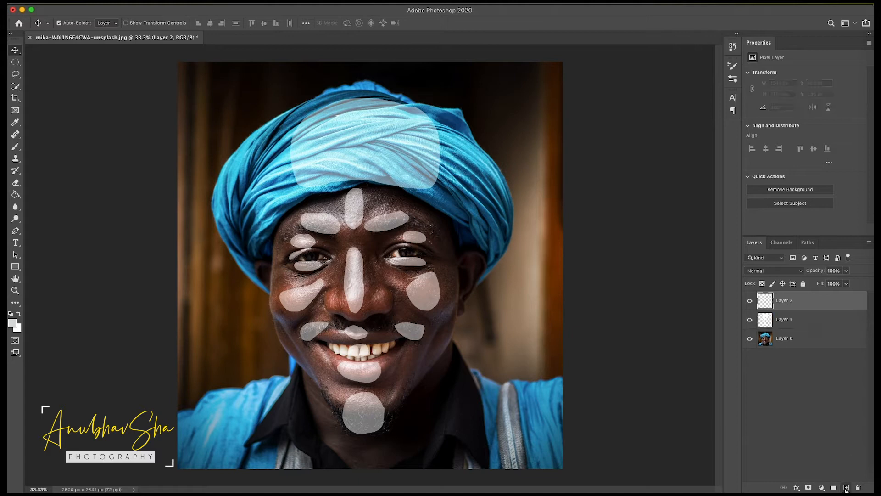
pyautogui.click(15, 75)
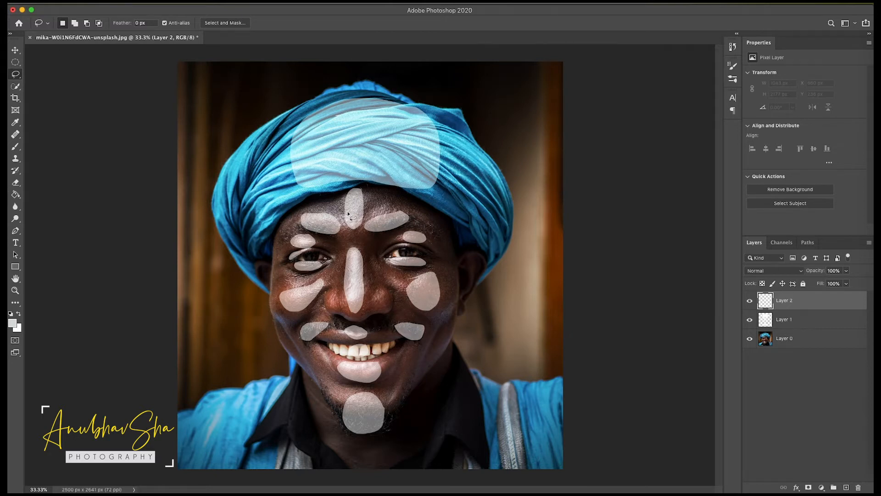
# - Lasso the broader lit zone covering most of the turban, forehead, eyes, nose, cheeks, mouth and chin
pyautogui.moveTo(283, 122)
pyautogui.mouseDown()
pyautogui.moveTo(284, 195)
pyautogui.moveTo(325, 201)
pyautogui.moveTo(296, 235)
pyautogui.moveTo(360, 243)
pyautogui.moveTo(436, 225)
pyautogui.moveTo(433, 211)
pyautogui.moveTo(412, 203)
pyautogui.mouseUp()
pyautogui.moveTo(400, 235)
pyautogui.mouseDown()
pyautogui.moveTo(376, 262)
pyautogui.moveTo(408, 281)
pyautogui.moveTo(449, 276)
pyautogui.moveTo(443, 234)
pyautogui.mouseUp()
pyautogui.moveTo(346, 243)
pyautogui.mouseDown()
pyautogui.moveTo(333, 288)
pyautogui.moveTo(342, 324)
pyautogui.moveTo(382, 323)
pyautogui.moveTo(321, 240)
pyautogui.mouseUp()
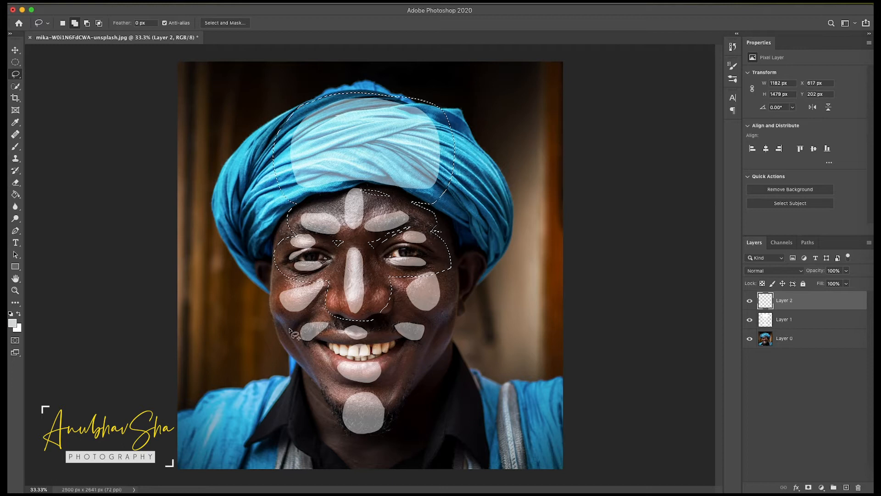
pyautogui.moveTo(283, 271)
pyautogui.mouseDown()
pyautogui.moveTo(271, 287)
pyautogui.moveTo(273, 323)
pyautogui.moveTo(306, 340)
pyautogui.mouseUp()
pyautogui.moveTo(328, 308)
pyautogui.mouseDown()
pyautogui.moveTo(317, 342)
pyautogui.moveTo(358, 386)
pyautogui.moveTo(424, 335)
pyautogui.moveTo(399, 305)
pyautogui.mouseUp()
pyautogui.moveTo(445, 268)
pyautogui.mouseDown()
pyautogui.moveTo(453, 326)
pyautogui.moveTo(417, 362)
pyautogui.moveTo(449, 302)
pyautogui.moveTo(414, 340)
pyautogui.moveTo(372, 315)
pyautogui.moveTo(375, 278)
pyautogui.moveTo(420, 270)
pyautogui.moveTo(438, 275)
pyautogui.mouseUp()
pyautogui.moveTo(402, 373)
pyautogui.mouseDown()
pyautogui.moveTo(394, 413)
pyautogui.moveTo(323, 375)
pyautogui.mouseUp()
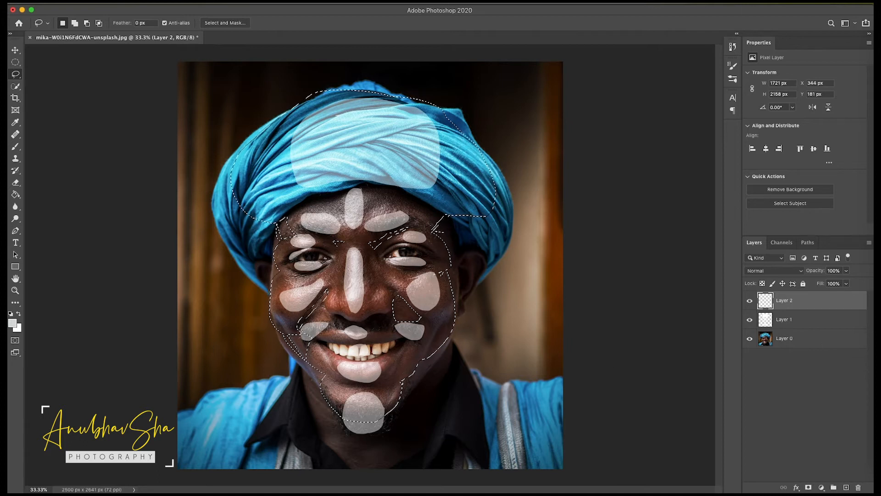
# - Fill the broad turban-and-face selection with white using the Fill command
pyautogui.click(98, 3)
pyautogui.click(107, 146)
pyautogui.click(435, 206)
pyautogui.click(435, 207)
pyautogui.click(502, 207)
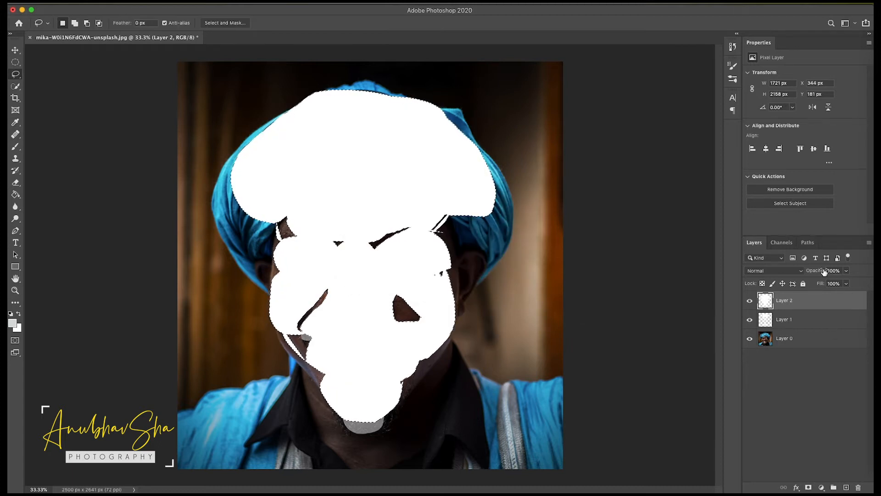
# - Set the broad face layer's opacity to 50% and clear the selection
pyautogui.press('v')
pyautogui.press('5')
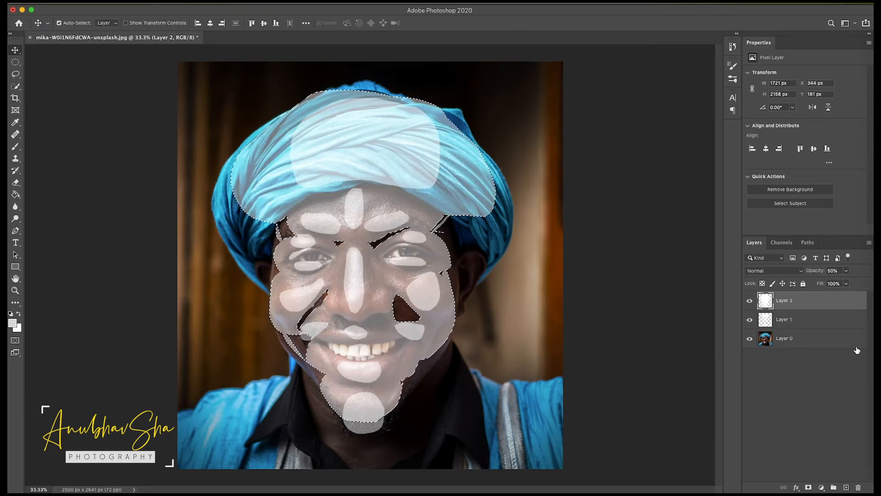
pyautogui.click(821, 414)
pyautogui.press('super+d')
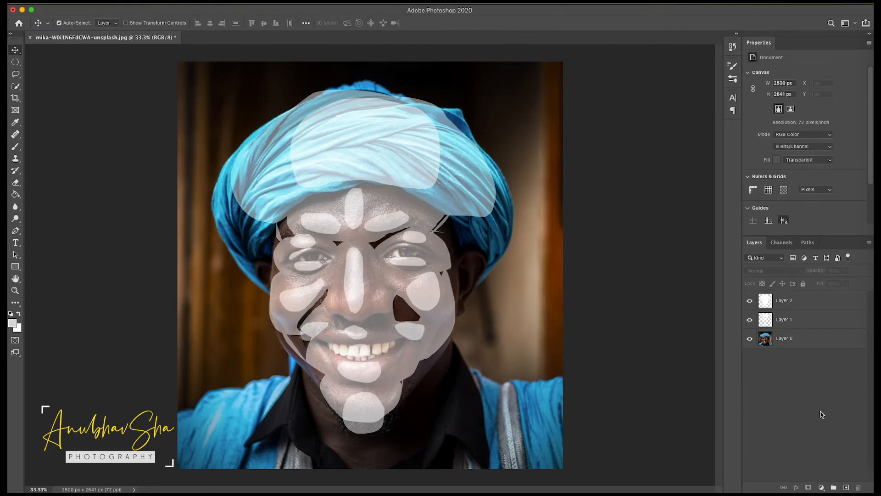
# - Add a third overlay layer and lasso the whole head outline including the turban, plus both black shirt collars
pyautogui.click(784, 300)
pyautogui.click(846, 487)
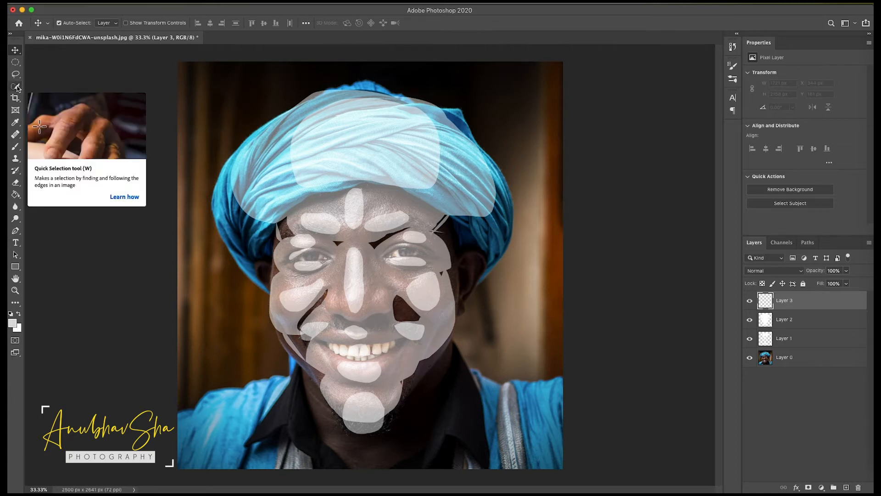
pyautogui.press('l')
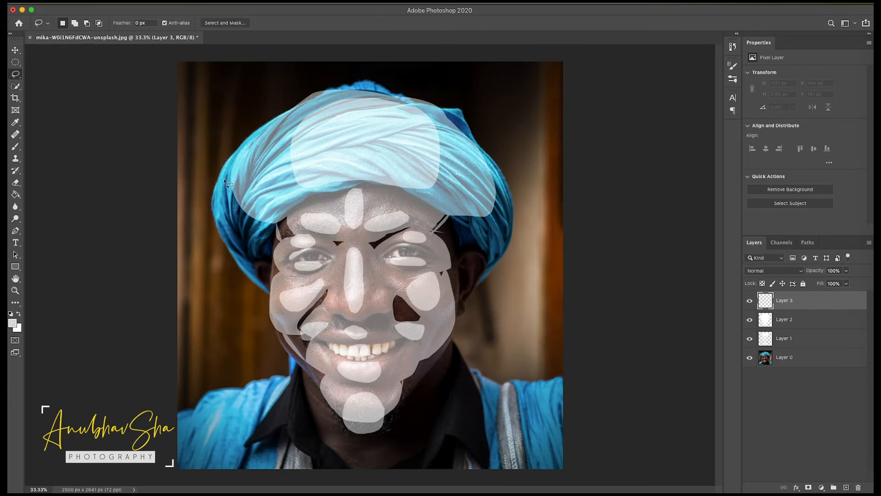
pyautogui.moveTo(215, 200)
pyautogui.mouseDown()
pyautogui.moveTo(264, 292)
pyautogui.moveTo(291, 367)
pyautogui.moveTo(369, 439)
pyautogui.moveTo(417, 385)
pyautogui.moveTo(460, 313)
pyautogui.moveTo(508, 192)
pyautogui.moveTo(483, 280)
pyautogui.moveTo(500, 198)
pyautogui.moveTo(466, 127)
pyautogui.moveTo(390, 90)
pyautogui.moveTo(299, 94)
pyautogui.moveTo(213, 184)
pyautogui.moveTo(245, 278)
pyautogui.mouseUp()
pyautogui.moveTo(316, 420)
pyautogui.mouseDown()
pyautogui.moveTo(290, 362)
pyautogui.moveTo(310, 423)
pyautogui.moveTo(314, 380)
pyautogui.mouseUp()
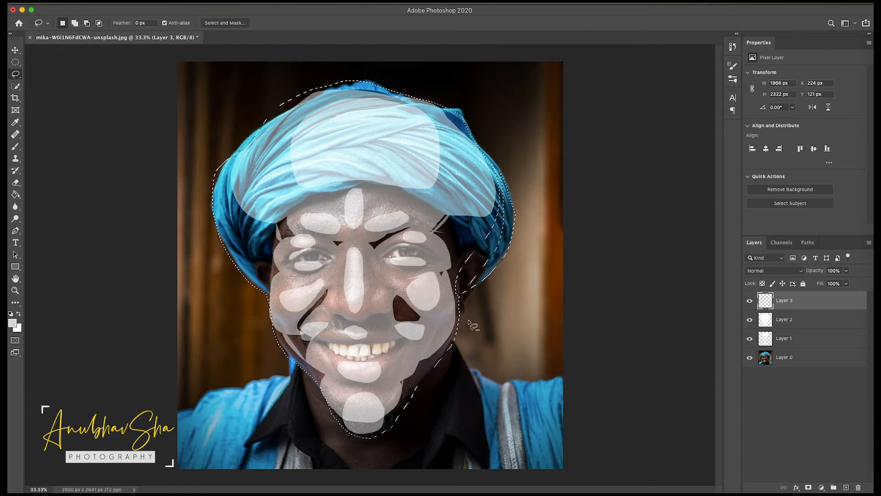
pyautogui.moveTo(458, 315)
pyautogui.mouseDown()
pyautogui.moveTo(451, 291)
pyautogui.moveTo(455, 310)
pyautogui.mouseUp()
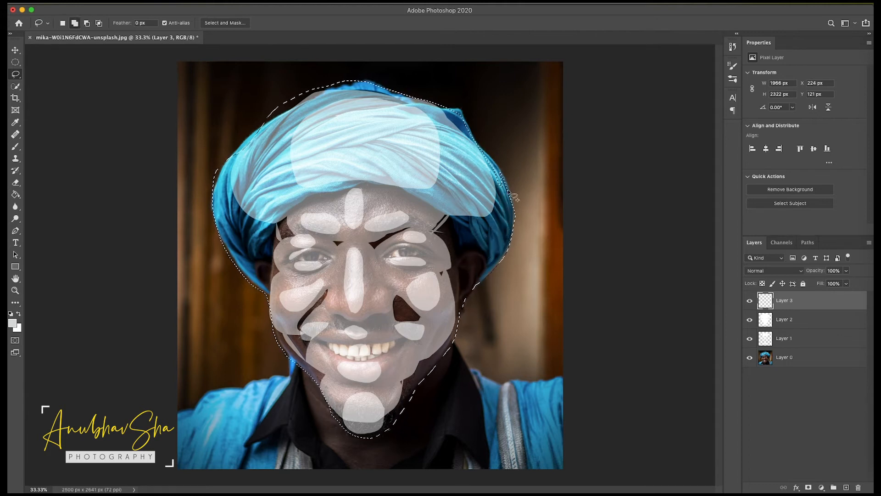
pyautogui.moveTo(263, 114); pyautogui.dragTo(263, 118)
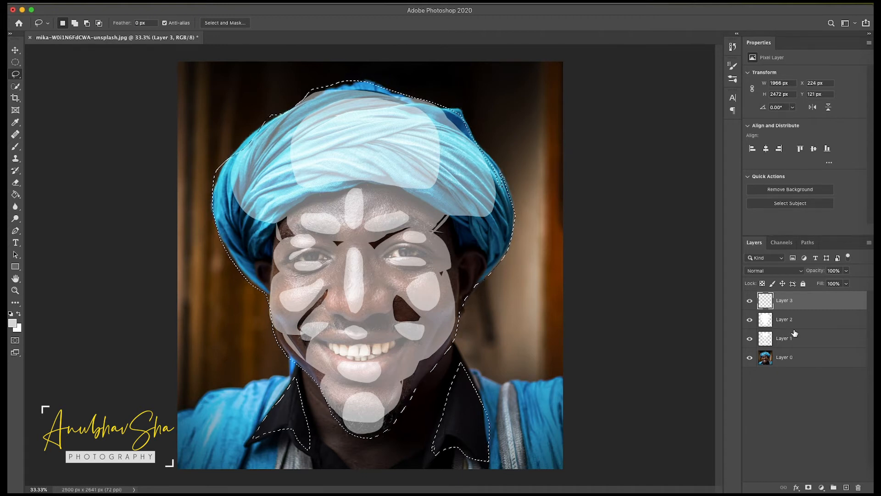
# - Fill the head-and-collar selection with white and set its layer's opacity to 50%
pyautogui.hotkey('shift', 'BackSpace')
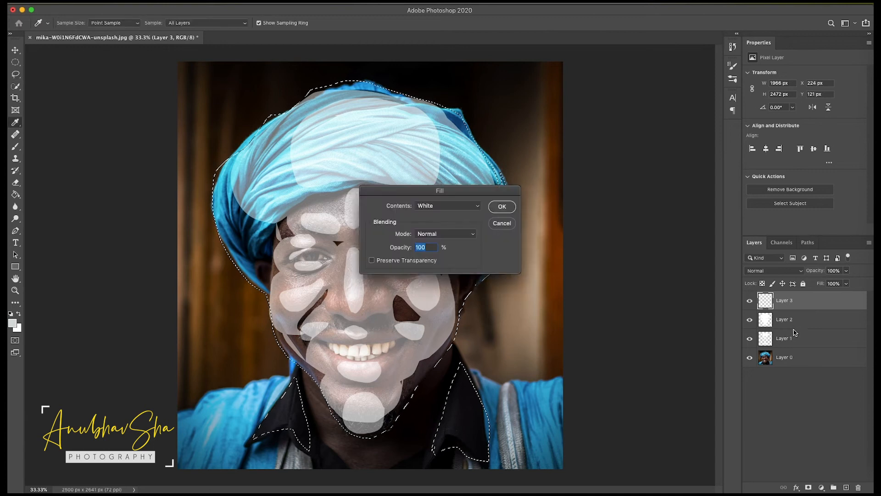
pyautogui.click(502, 206)
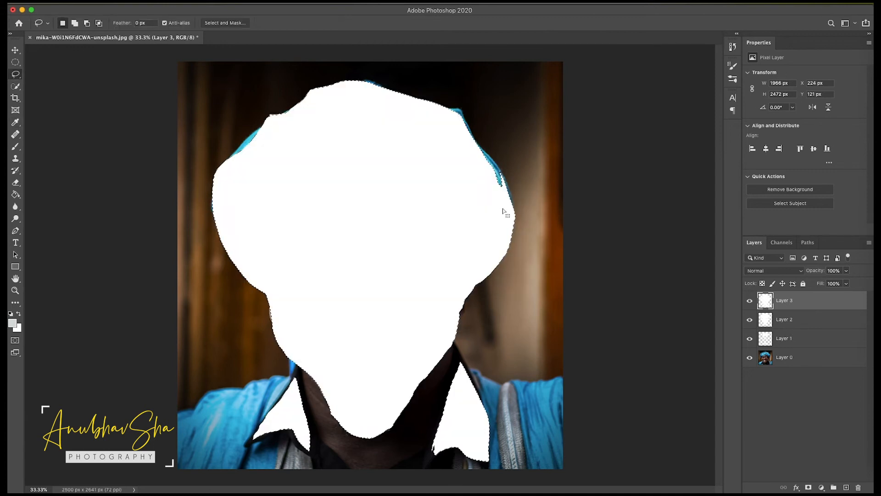
pyautogui.press('v')
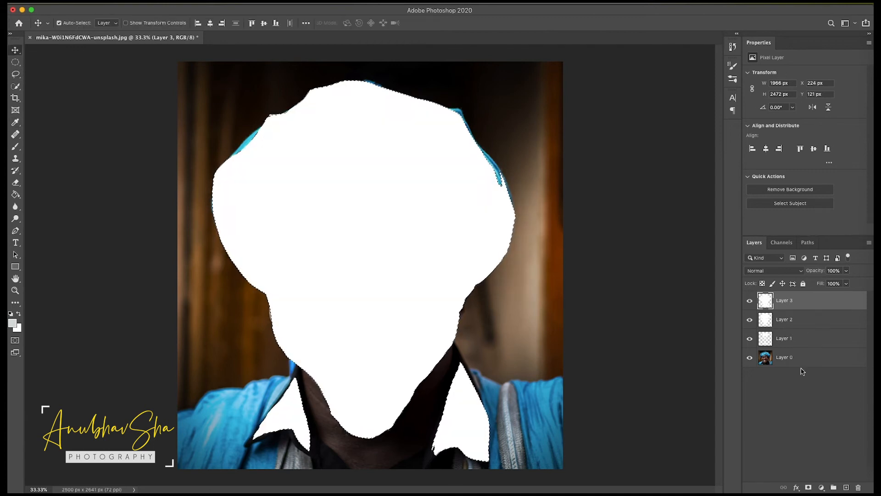
pyautogui.press('5')
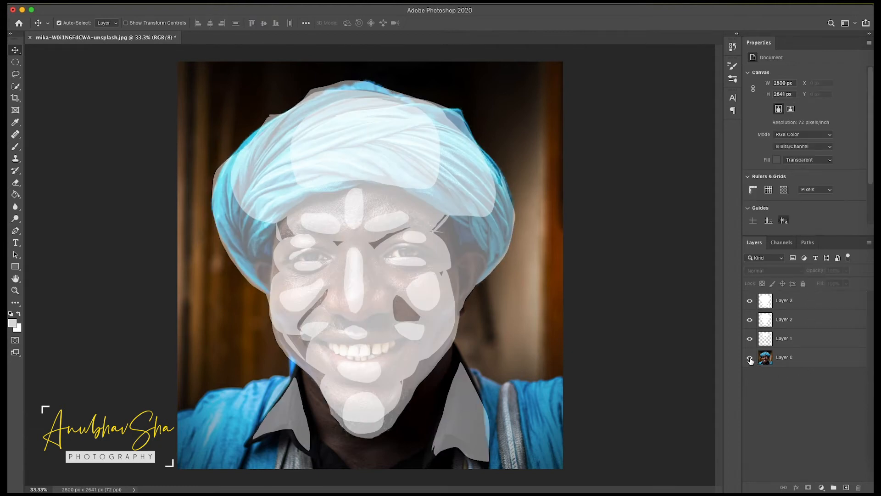
pyautogui.click(750, 357)
pyautogui.click(750, 359)
# - Add a fourth overlay layer and lasso a wide area enclosing the head, surrounding background and shoulders
pyautogui.click(846, 487)
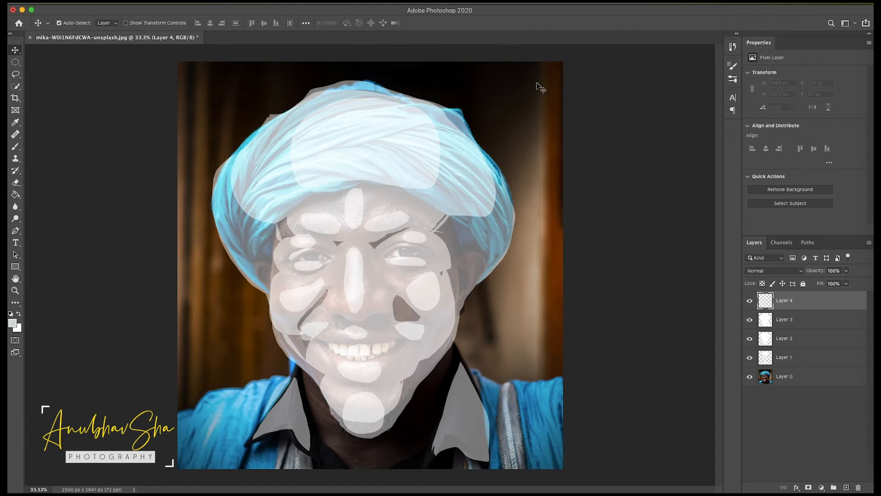
pyautogui.press('l')
pyautogui.moveTo(176, 418)
pyautogui.mouseDown()
pyautogui.moveTo(280, 369)
pyautogui.moveTo(285, 354)
pyautogui.moveTo(269, 311)
pyautogui.moveTo(193, 186)
pyautogui.moveTo(189, 140)
pyautogui.moveTo(209, 107)
pyautogui.moveTo(245, 79)
pyautogui.moveTo(330, 66)
pyautogui.moveTo(431, 71)
pyautogui.moveTo(494, 95)
pyautogui.moveTo(555, 193)
pyautogui.moveTo(565, 254)
pyautogui.moveTo(547, 363)
pyautogui.moveTo(571, 463)
pyautogui.mouseUp()
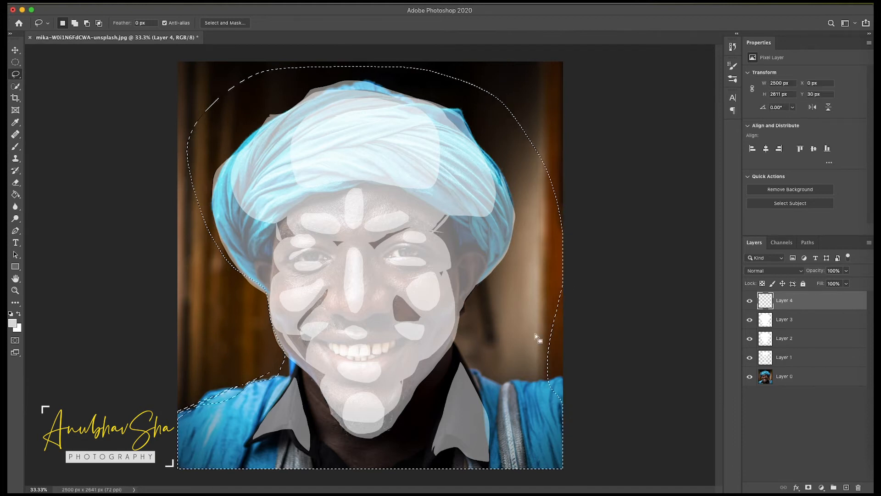
# - Reshape the selection to follow the turban, head, neck and both shoulders more closely, and fill it with white on Layer 4
pyautogui.moveTo(554, 358)
pyautogui.mouseDown()
pyautogui.moveTo(520, 371)
pyautogui.moveTo(491, 303)
pyautogui.moveTo(563, 224)
pyautogui.moveTo(545, 128)
pyautogui.moveTo(541, 169)
pyautogui.moveTo(436, 73)
pyautogui.moveTo(197, 169)
pyautogui.moveTo(225, 435)
pyautogui.mouseUp()
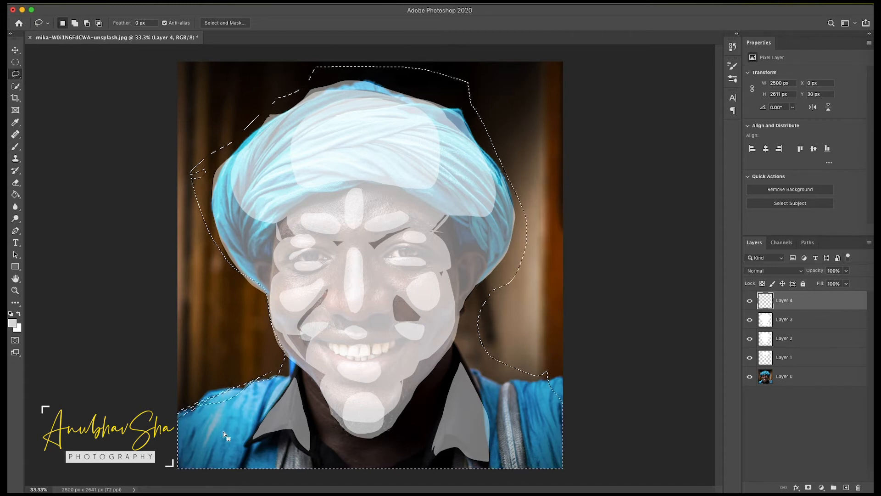
pyautogui.moveTo(288, 377)
pyautogui.mouseDown()
pyautogui.moveTo(212, 378)
pyautogui.moveTo(175, 400)
pyautogui.moveTo(176, 421)
pyautogui.moveTo(275, 393)
pyautogui.moveTo(294, 383)
pyautogui.mouseUp()
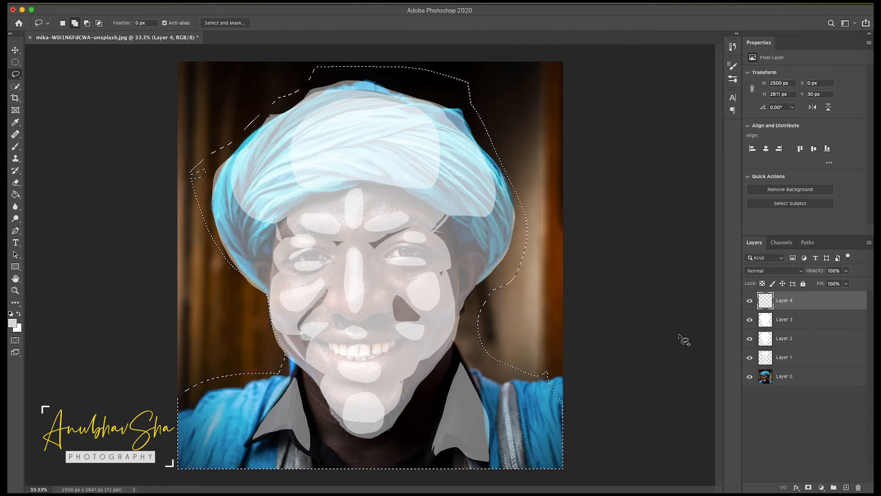
pyautogui.hotkey('shift', 'BackSpace')
pyautogui.press('Return')
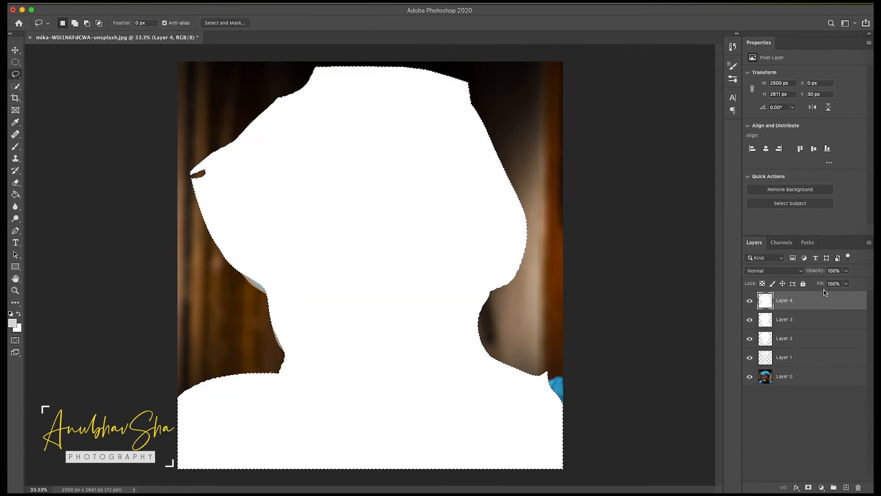
# - Set Layer 4's opacity to 50% and clear the selection
pyautogui.press('v')
pyautogui.press('5')
pyautogui.press('super+d')
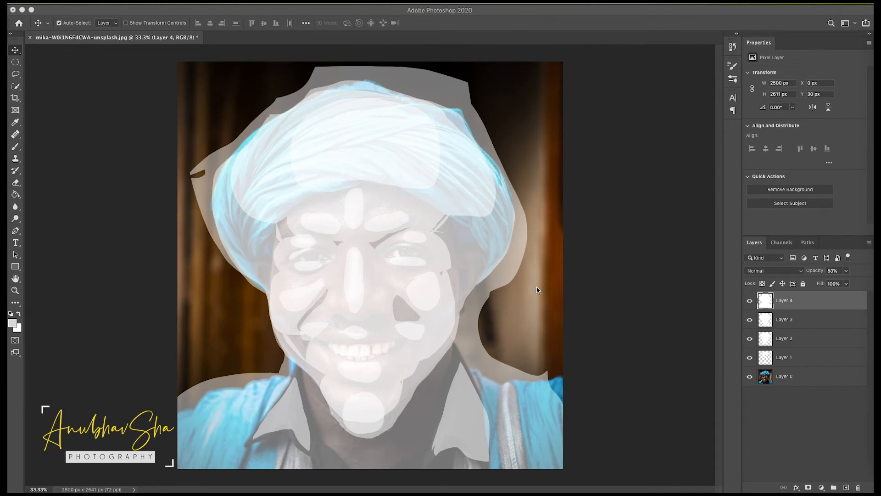
# - Rebalance the opacities of the four overlay layers, with Layer 4 at 24%, and merge them into a single layer
pyautogui.click(826, 357)
pyautogui.moveTo(816, 270)
pyautogui.mouseDown()
pyautogui.moveTo(806, 275)
pyautogui.moveTo(817, 276)
pyautogui.mouseUp()
pyautogui.click(803, 339)
pyautogui.click(786, 324)
pyautogui.click(795, 304)
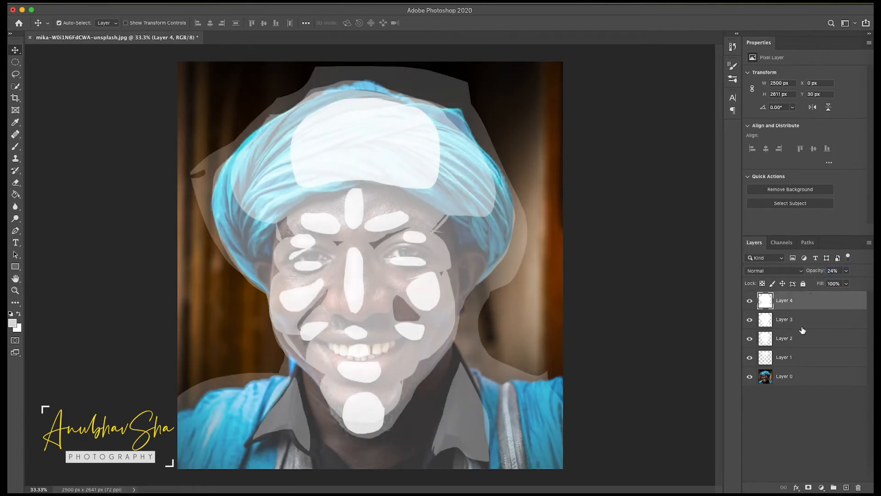
pyautogui.keyDown('shift'); pyautogui.click(803, 355); pyautogui.keyUp('shift')
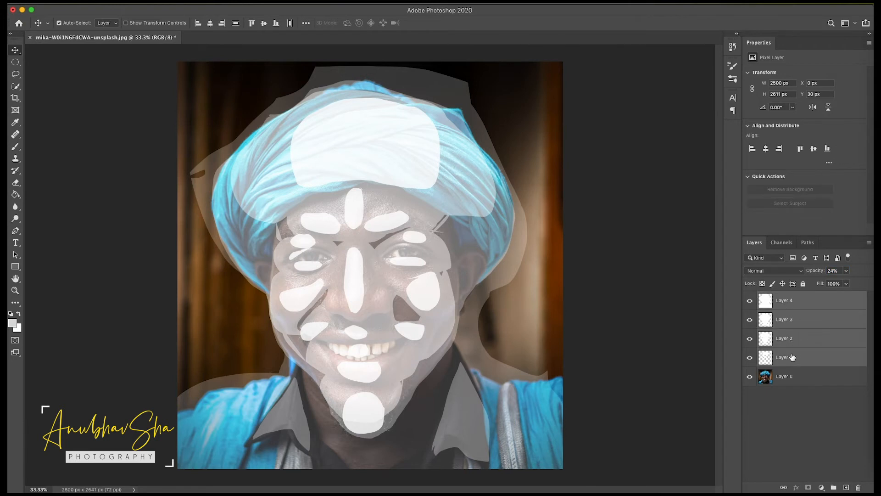
pyautogui.press('super+e')
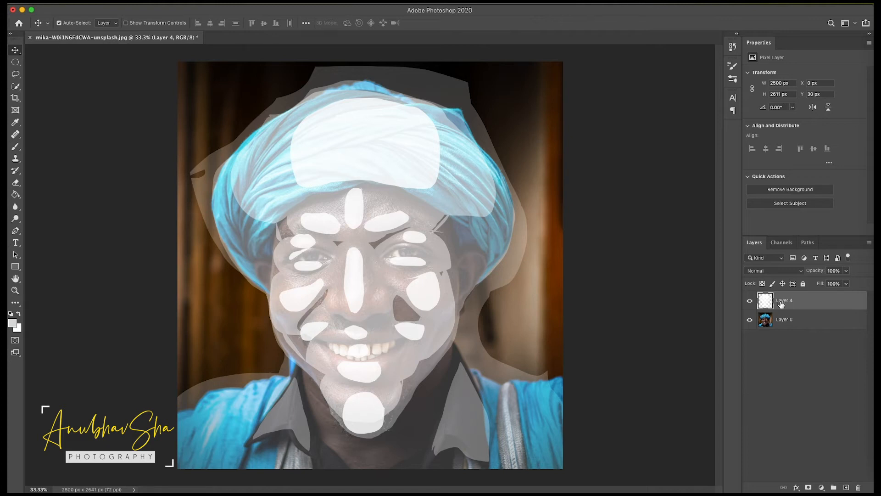
# - Add a black solid color fill layer beneath the portrait and hide the portrait layer
pyautogui.click(763, 323)
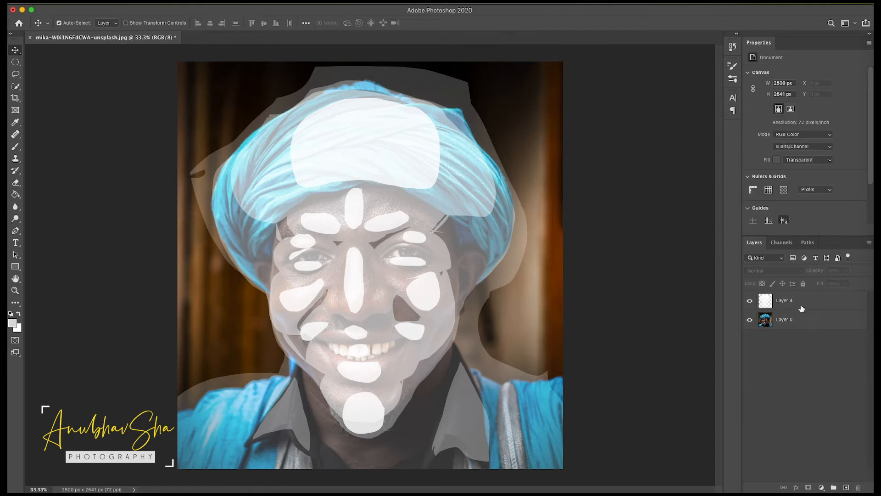
pyautogui.click(775, 305)
pyautogui.click(749, 320)
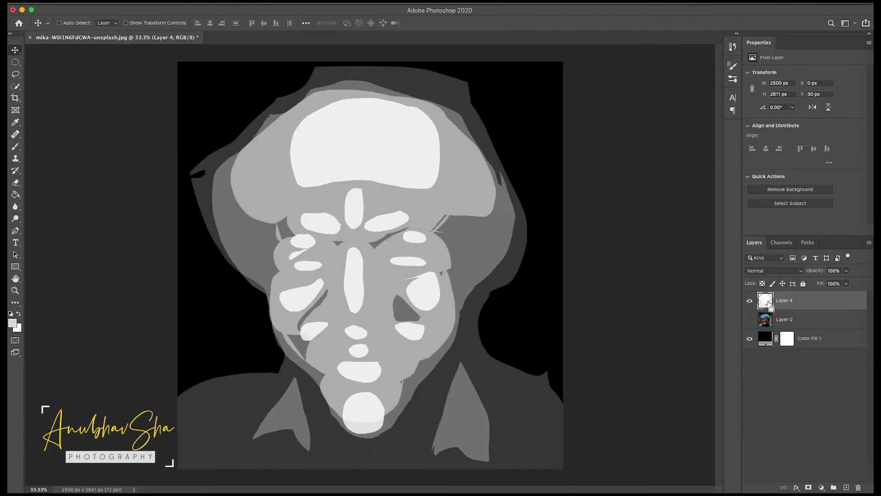
# - Load the merged overlay as a selection, fill it with white in a new alpha channel, and clear the selection
pyautogui.keyDown('super'); pyautogui.click(769, 304); pyautogui.keyUp('super')
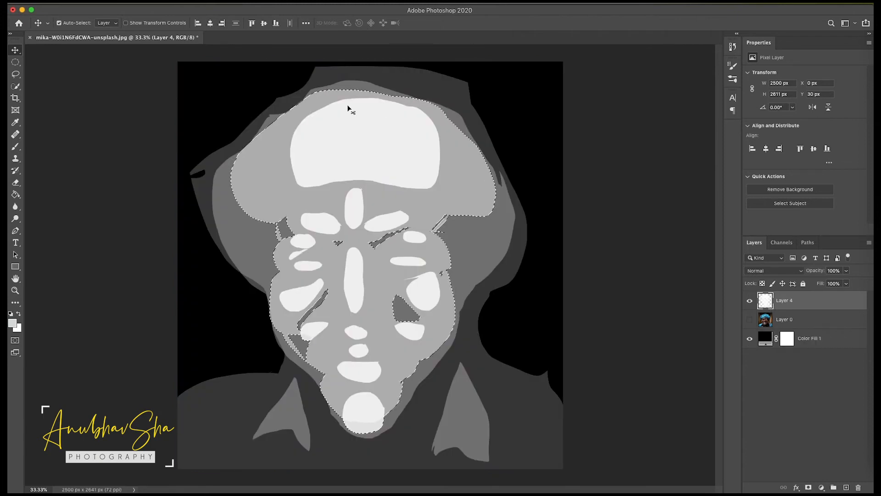
pyautogui.click(782, 242)
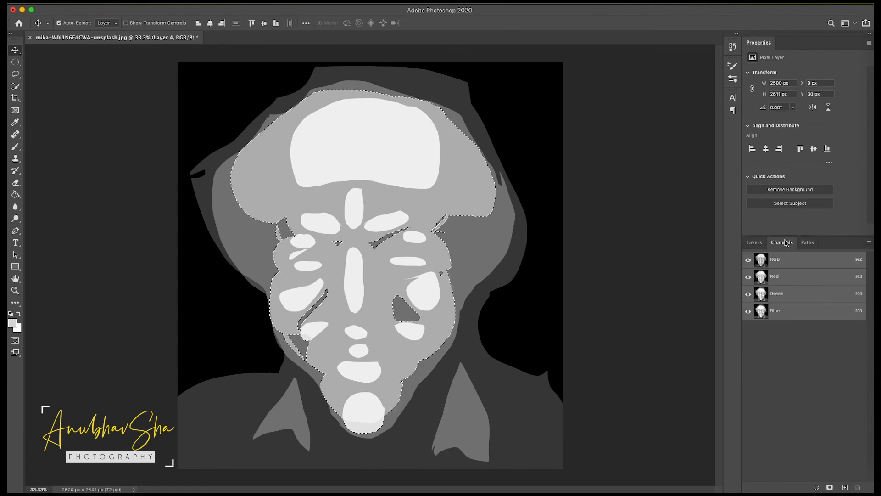
pyautogui.click(844, 487)
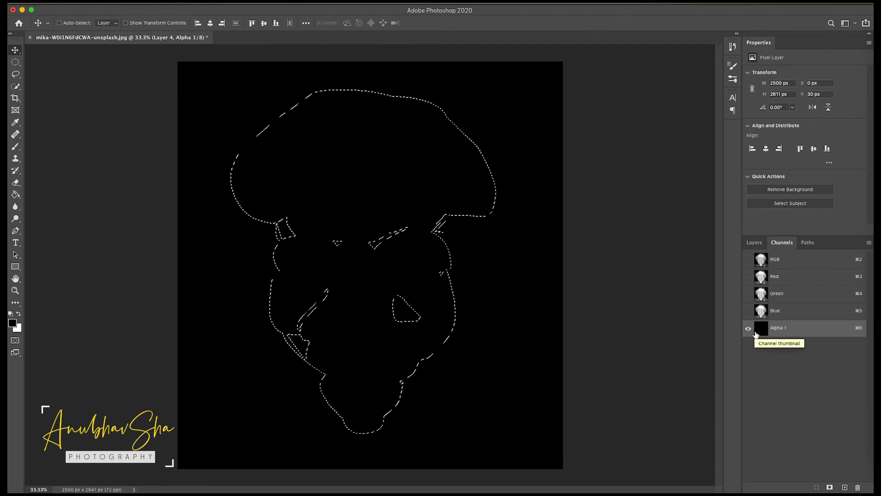
pyautogui.press('super+BackSpace')
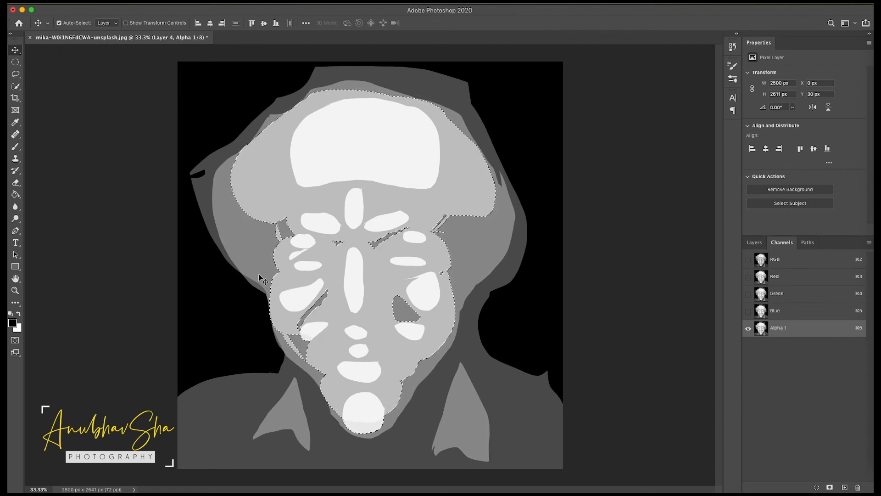
pyautogui.press('super+d')
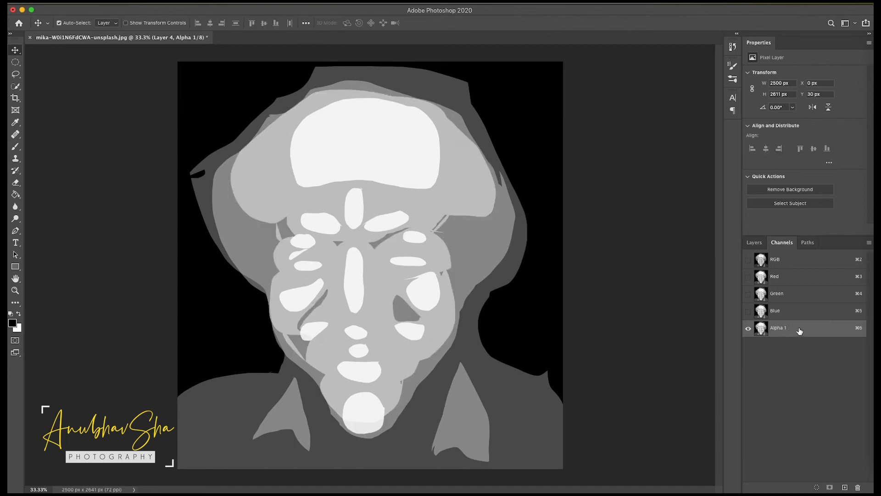
# - Apply a Gaussian Blur with an 11-pixel radius to the Alpha 1 channel
pyautogui.click(213, 3)
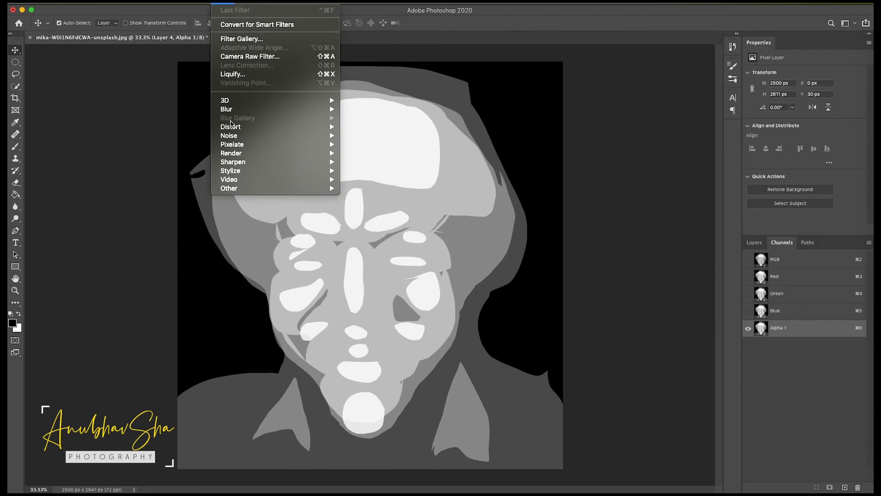
pyautogui.moveTo(234, 128)
pyautogui.moveTo(230, 109)
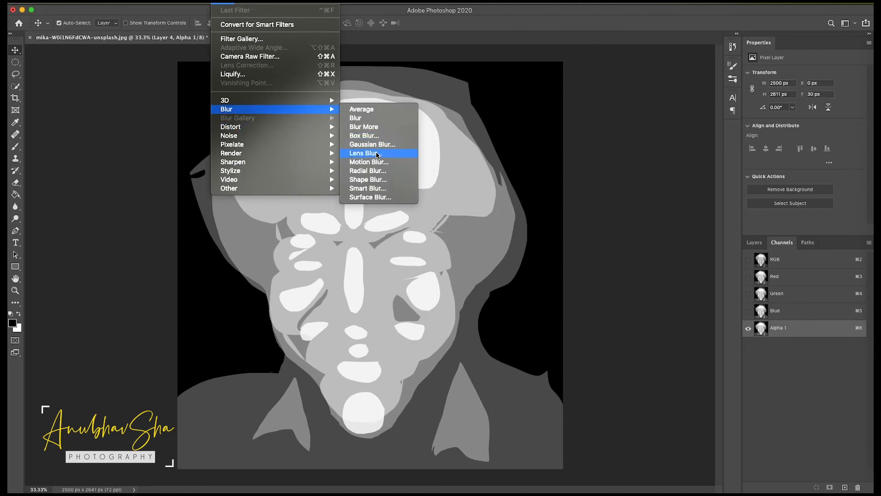
pyautogui.click(376, 146)
pyautogui.write('11')
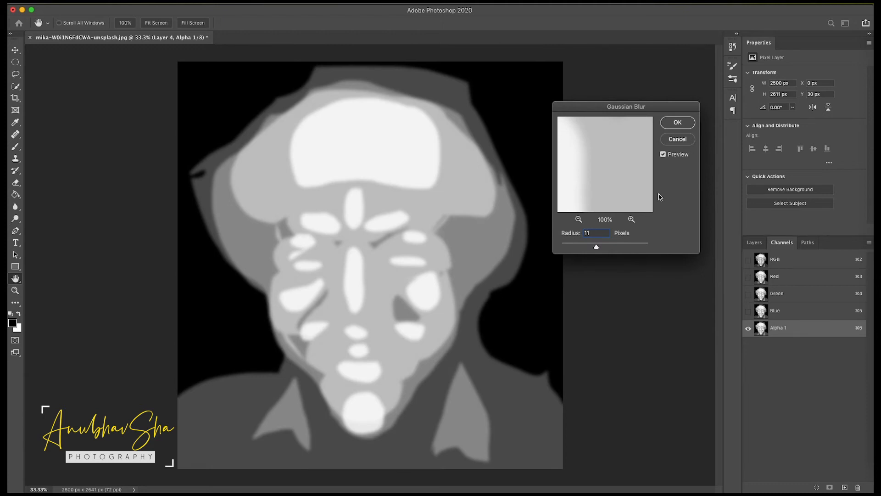
pyautogui.click(678, 123)
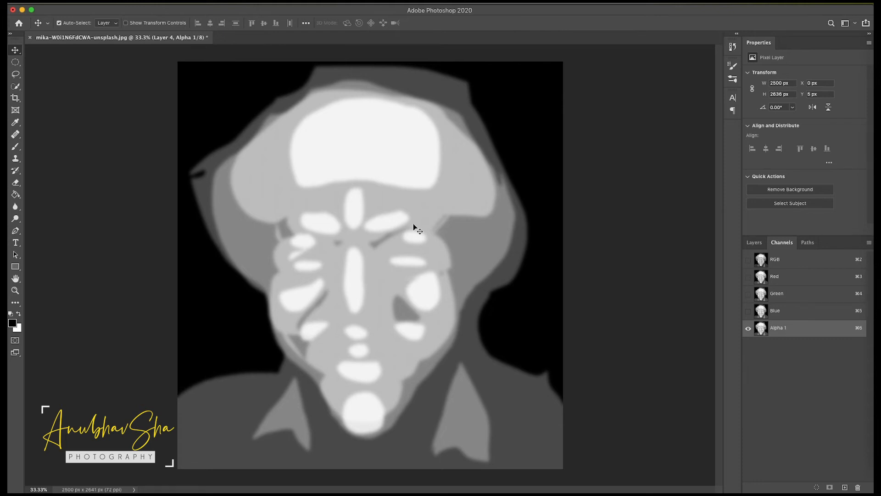
# - Show the portrait layer again, duplicate it, and hide the merged overlay layer
pyautogui.click(754, 242)
pyautogui.click(789, 321)
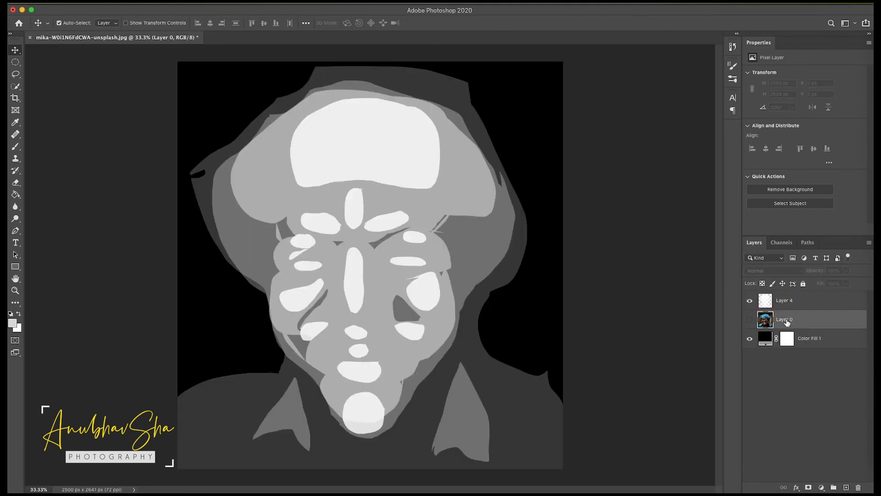
pyautogui.click(749, 319)
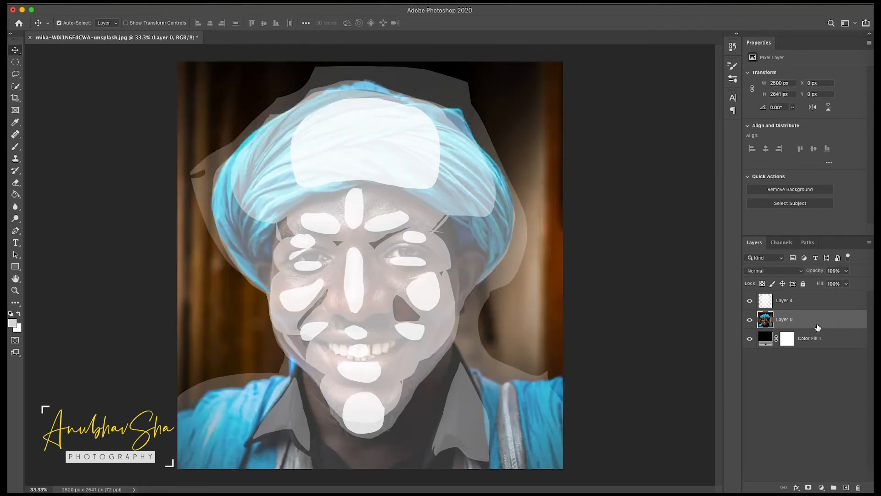
pyautogui.press('super+j')
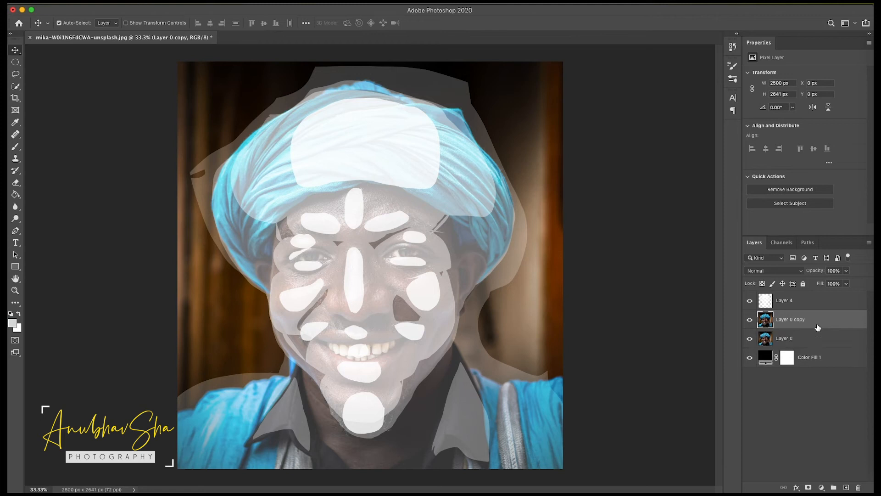
pyautogui.click(749, 300)
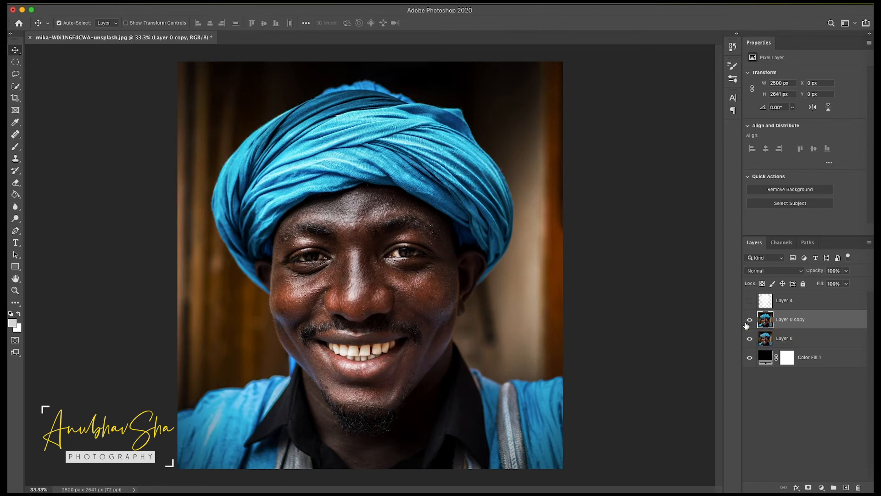
# - Start a Lens Blur on the portrait copy with the More Accurate preview, using Alpha 1 as an inverted depth map
pyautogui.click(222, 5)
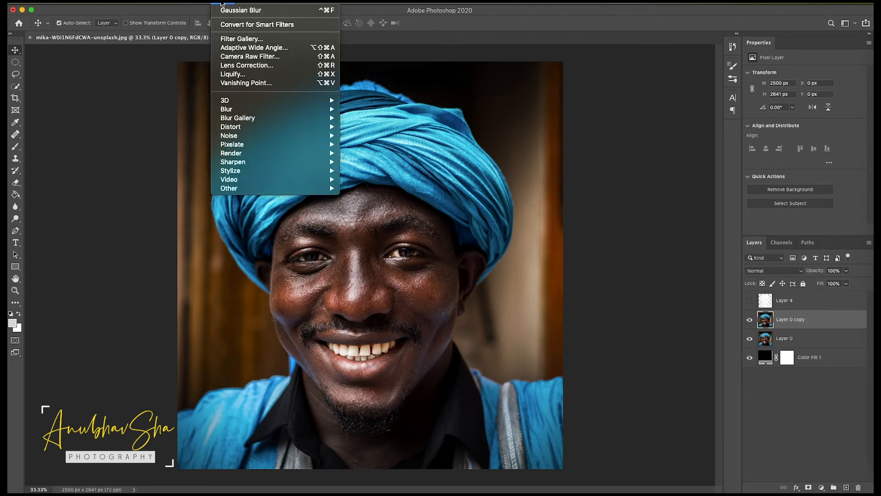
pyautogui.moveTo(255, 110)
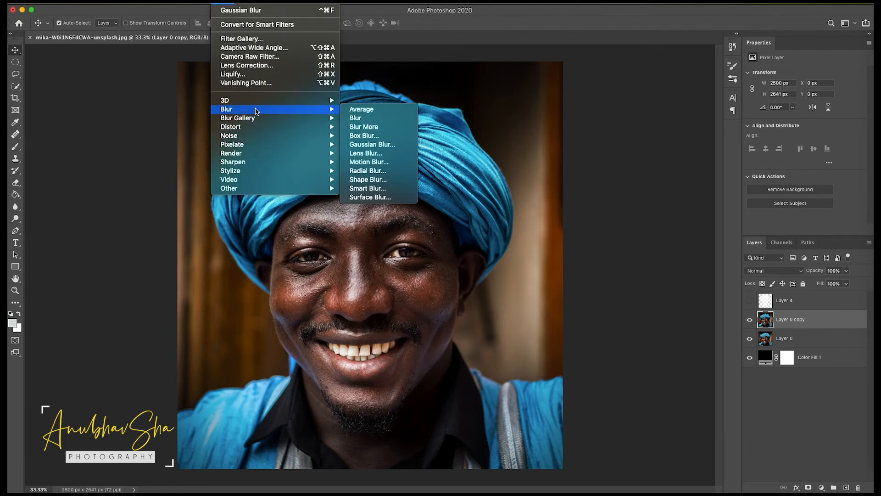
pyautogui.click(365, 153)
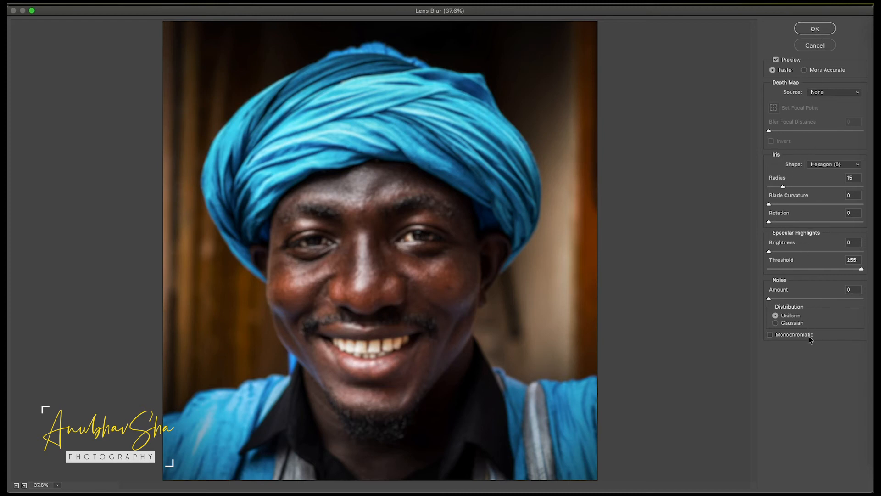
pyautogui.click(804, 70)
pyautogui.click(819, 93)
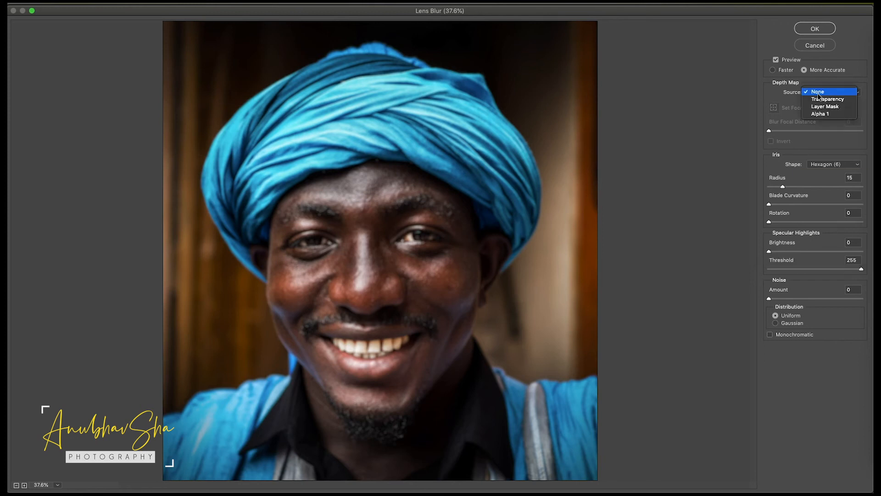
pyautogui.click(821, 91)
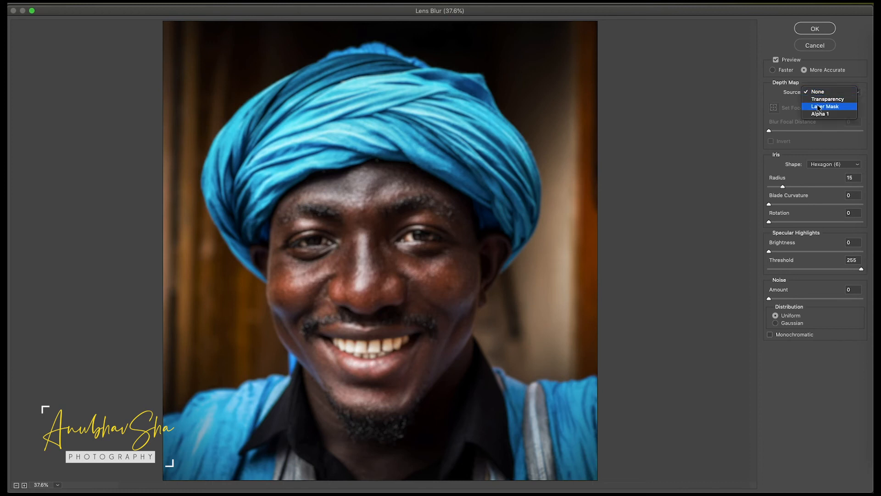
pyautogui.click(821, 114)
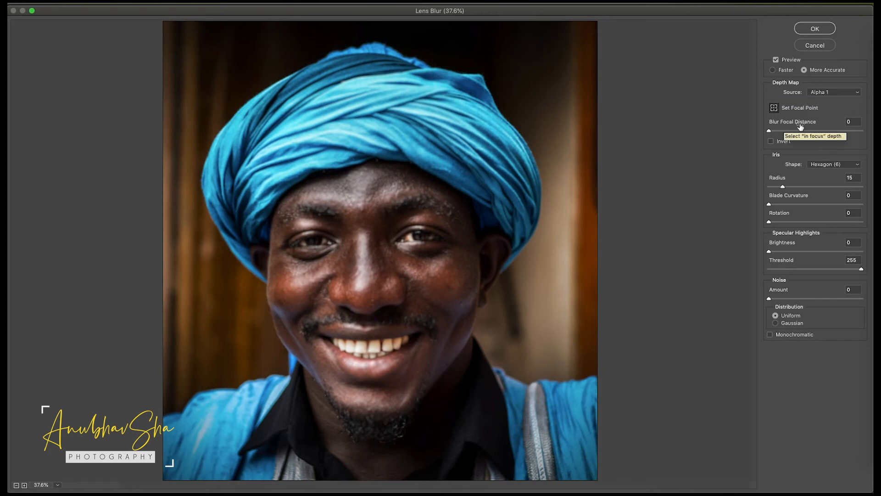
pyautogui.click(770, 142)
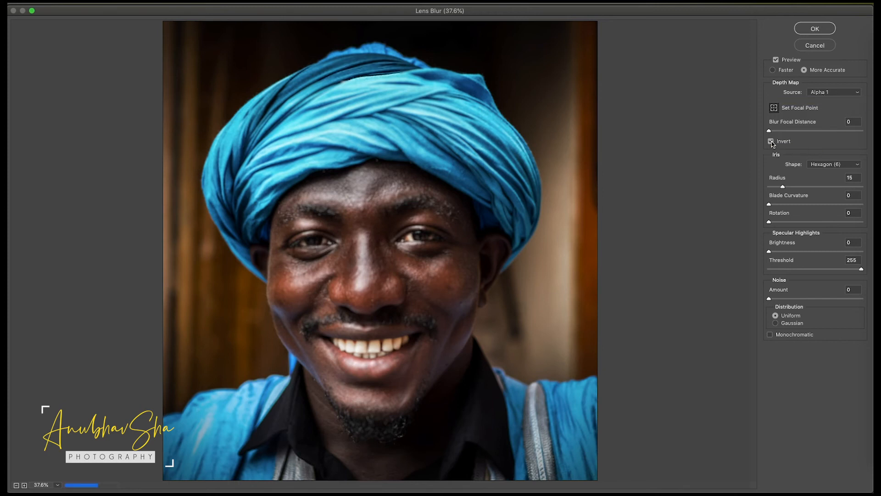
# - Set the Lens Blur radius to 54 with a Hexagon (6) iris, and the noise to Gaussian distribution and Monochromatic
pyautogui.click(783, 188)
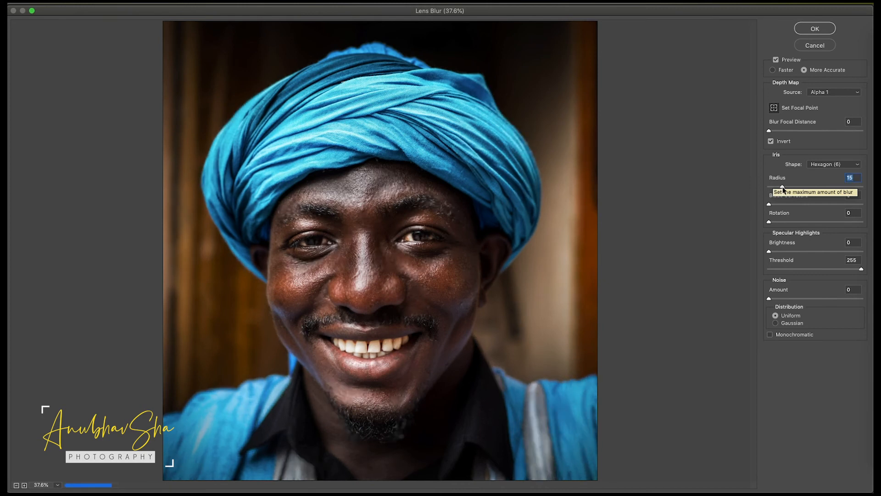
pyautogui.moveTo(783, 188); pyautogui.dragTo(786, 188)
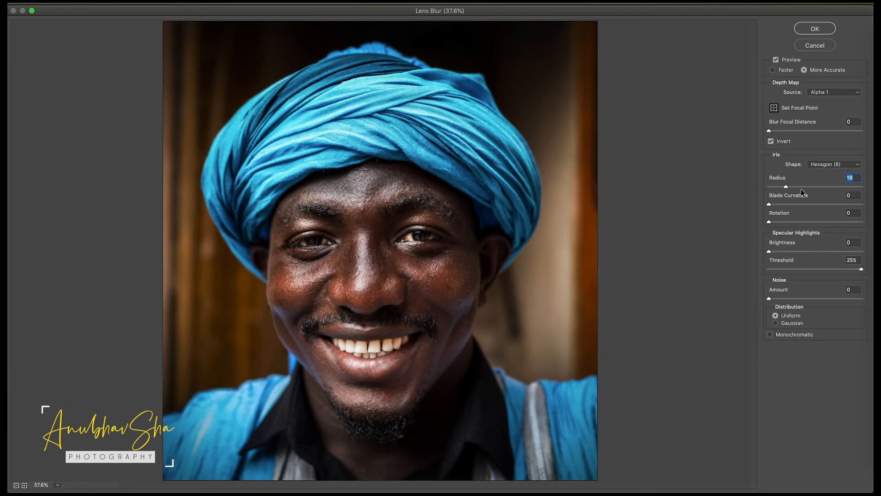
pyautogui.click(852, 186)
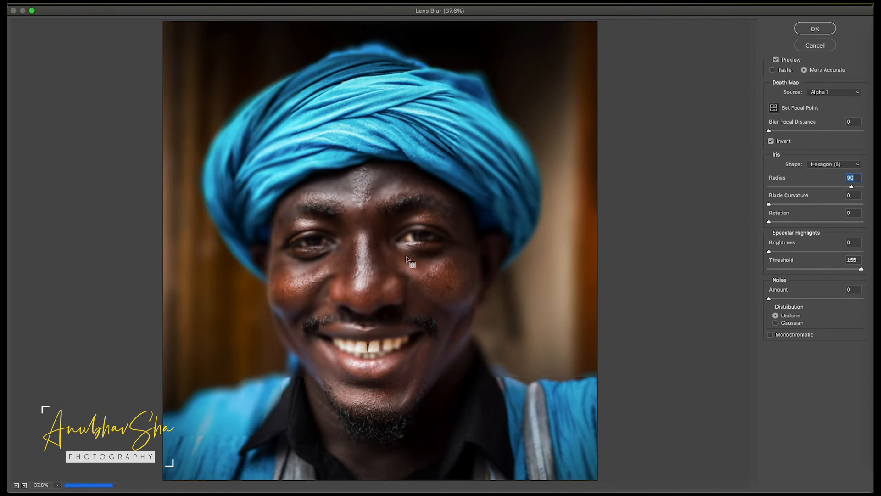
pyautogui.moveTo(851, 187); pyautogui.dragTo(813, 188)
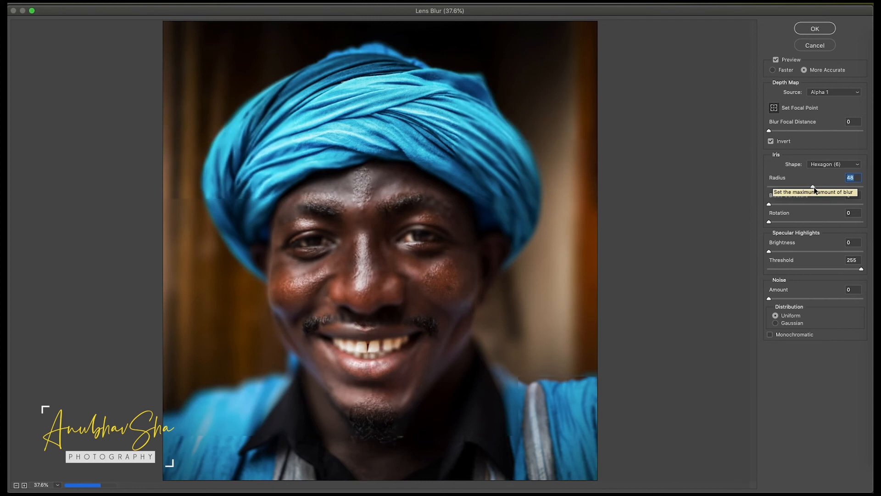
pyautogui.click(807, 164)
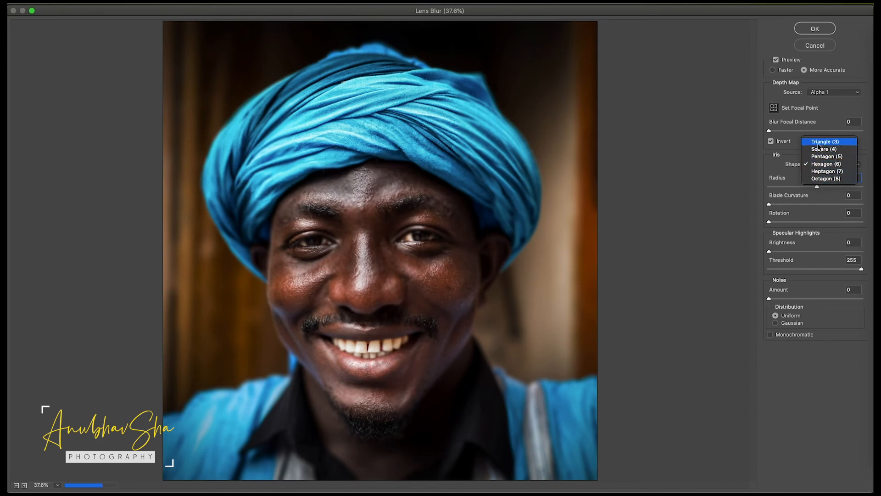
pyautogui.click(821, 168)
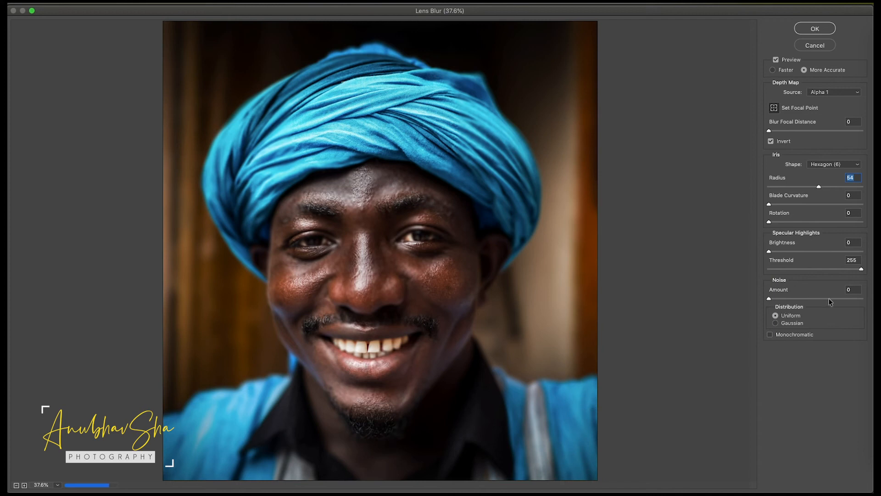
pyautogui.click(776, 323)
pyautogui.click(770, 335)
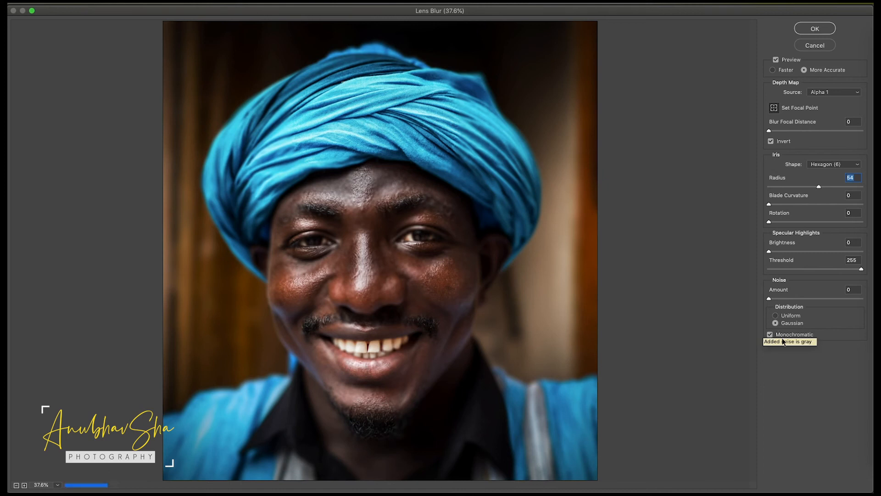
# - Set the Lens Blur noise amount to 1 and apply the filter to the portrait copy
pyautogui.click(852, 290)
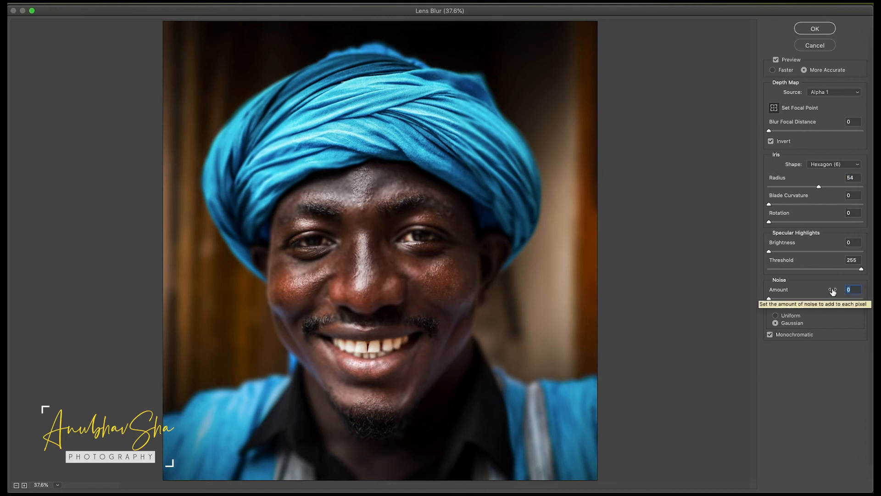
pyautogui.write('1')
pyautogui.click(808, 29)
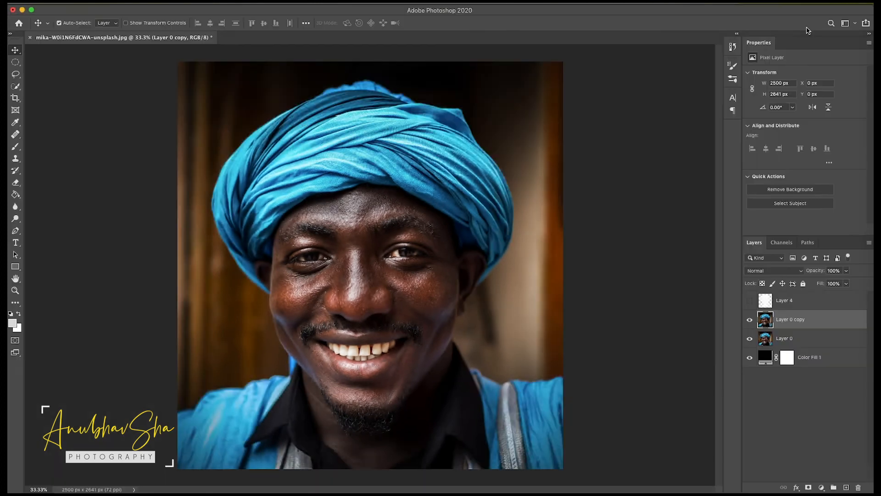
# - Compare the lens-blurred copy with the original by toggling its visibility, and examine the face's focus falloff up close
pyautogui.click(751, 322)
pyautogui.click(751, 322)
pyautogui.click(750, 322)
pyautogui.click(751, 322)
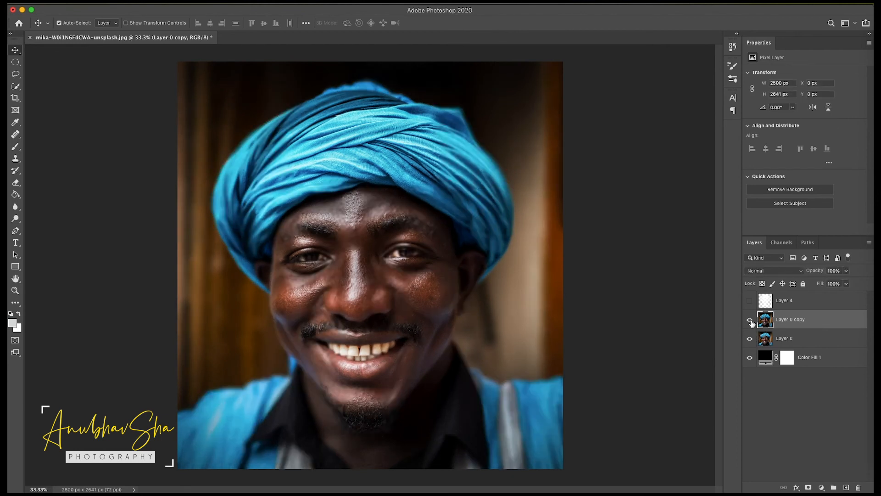
pyautogui.click(751, 322)
pyautogui.click(751, 323)
pyautogui.press('super+equal')
pyautogui.press('super+equal')
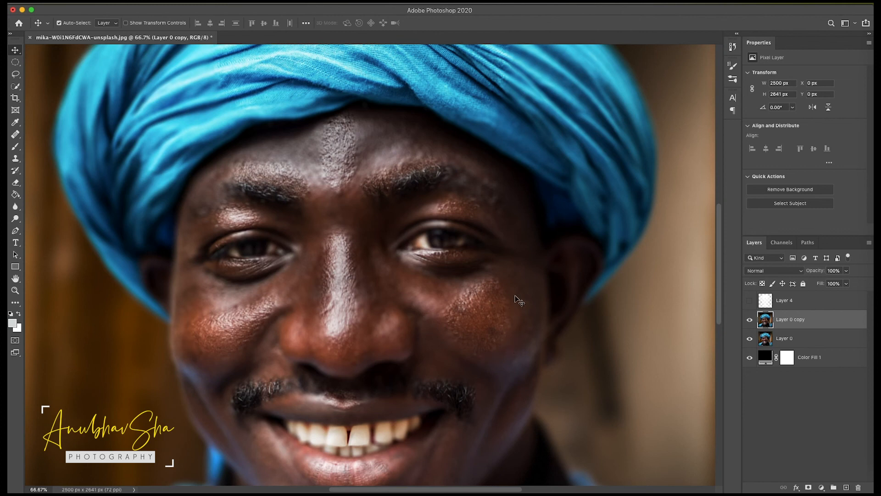
pyautogui.press('super+minus')
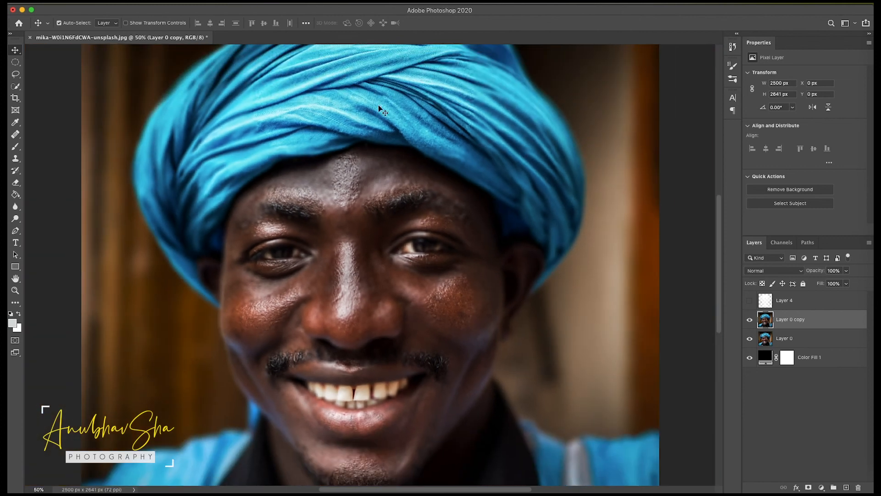
# - Start a Gaussian Blur on the lens-blurred portrait copy and adjust its strength
pyautogui.click(223, 4)
pyautogui.moveTo(330, 108)
pyautogui.click(368, 144)
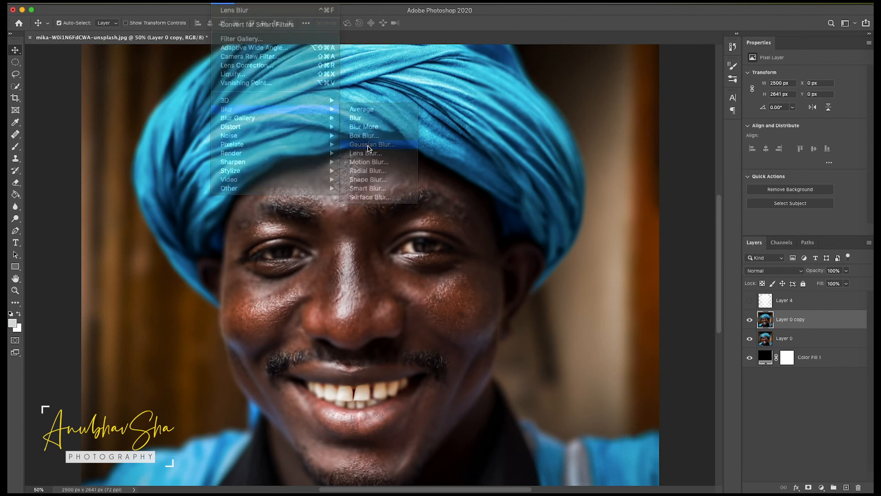
pyautogui.moveTo(575, 247); pyautogui.dragTo(569, 246)
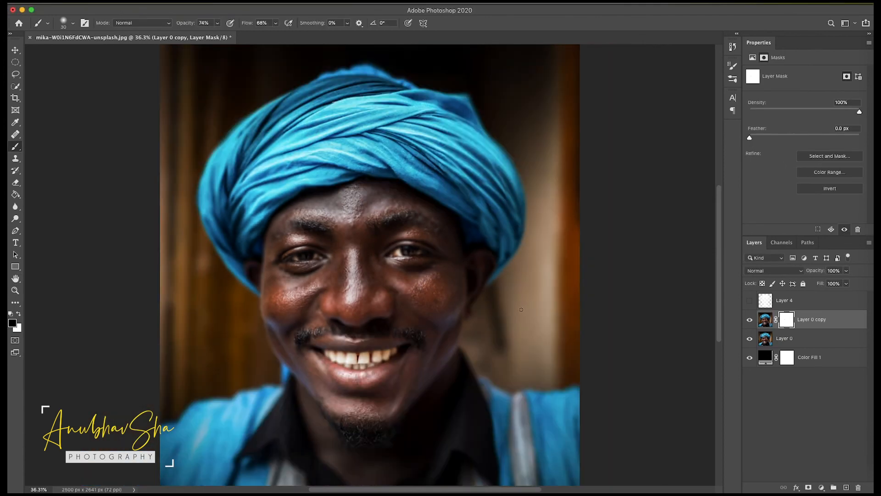
# - Toggle the masked portrait copy's visibility to check the overall before-and-after effect of the blur
pyautogui.click(750, 321)
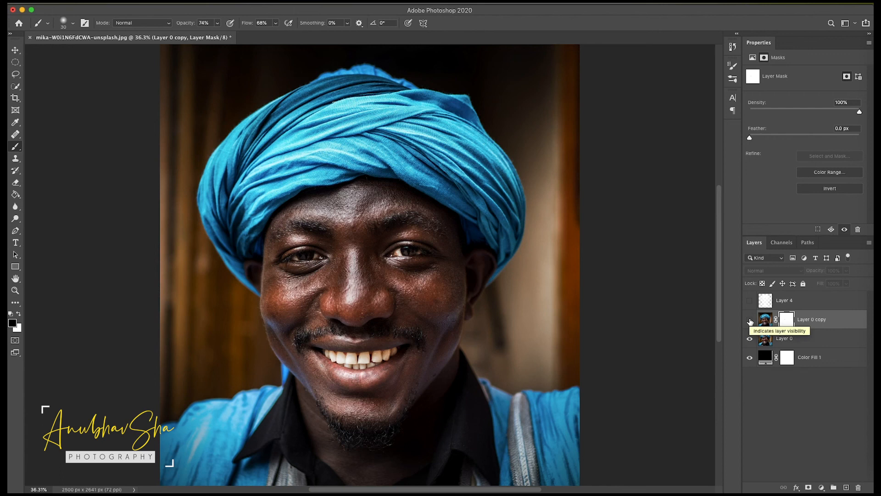
pyautogui.click(750, 321)
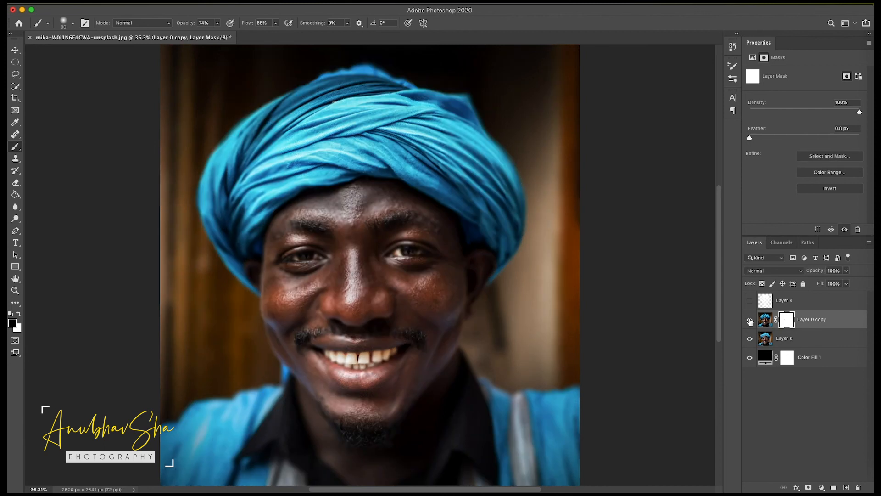
pyautogui.click(749, 321)
pyautogui.click(750, 320)
pyautogui.click(750, 320)
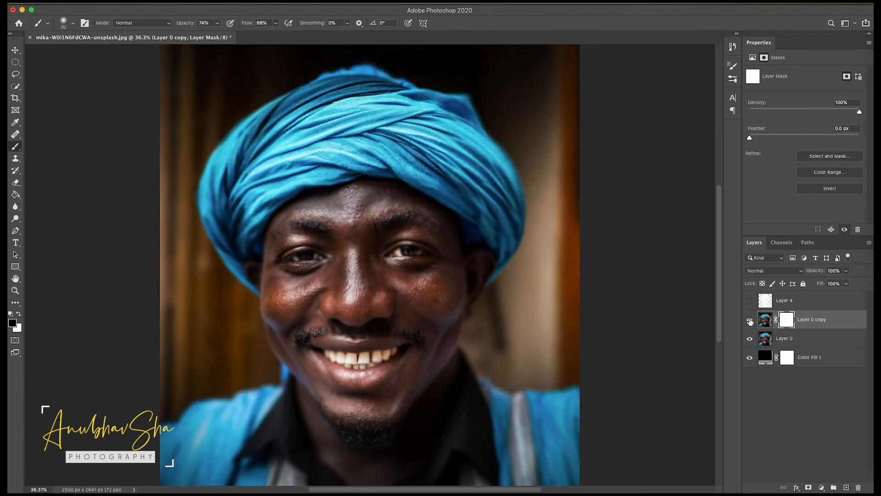